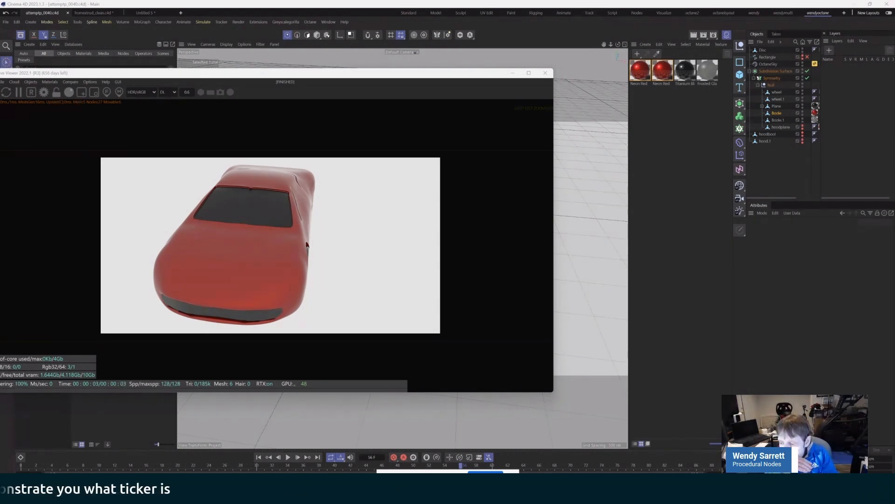
# Bring the reference render initialview0056.png into view over the Cinema 4D scene
pyautogui.press('super+a')
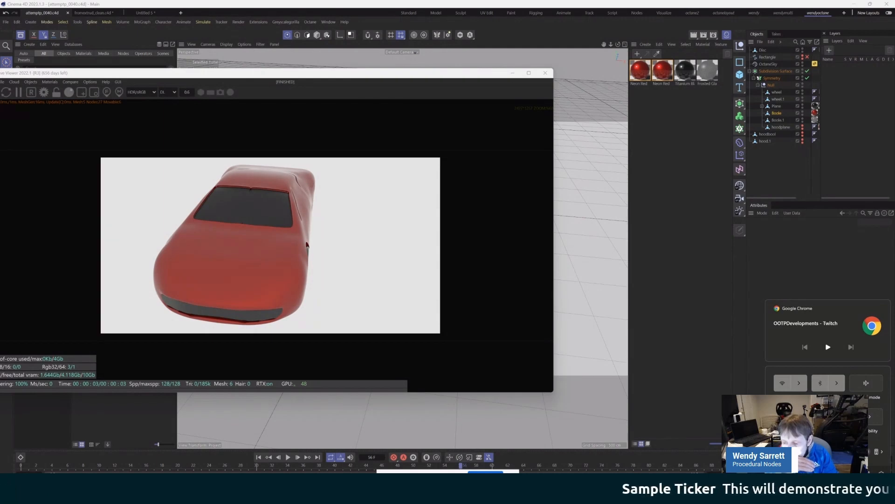
pyautogui.moveTo(726, 495)
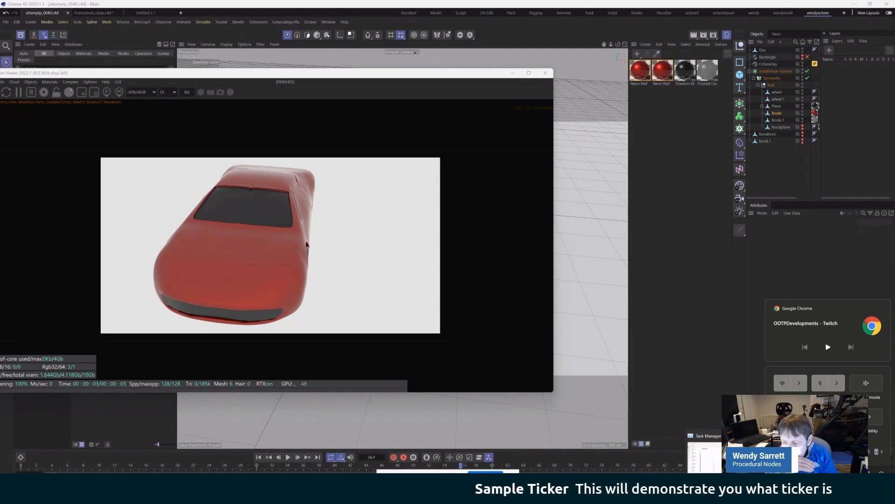
pyautogui.click(707, 494)
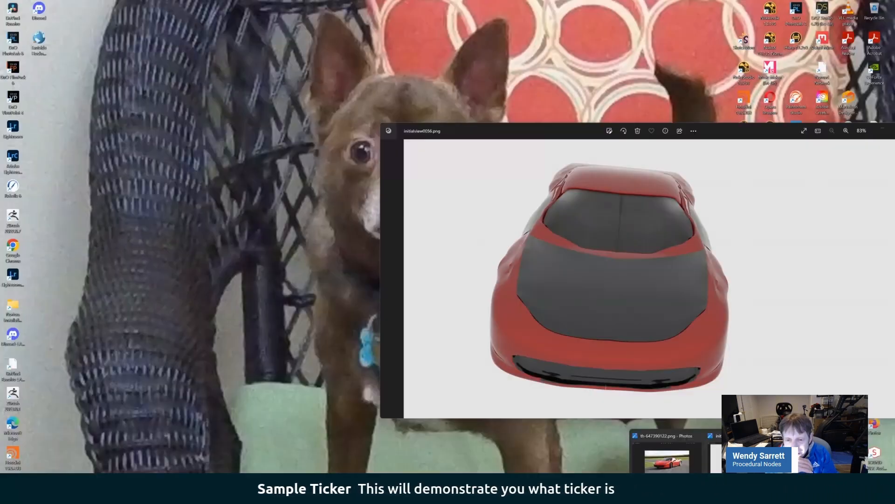
pyautogui.click(739, 457)
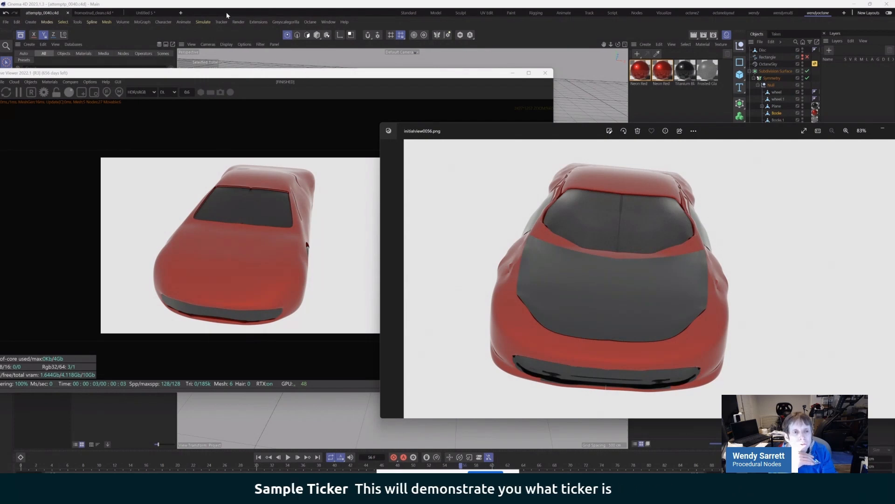
# In fromextrud_clean.c4d, try to extrude the car side's polygons, and undo the extrusion
pyautogui.click(92, 15)
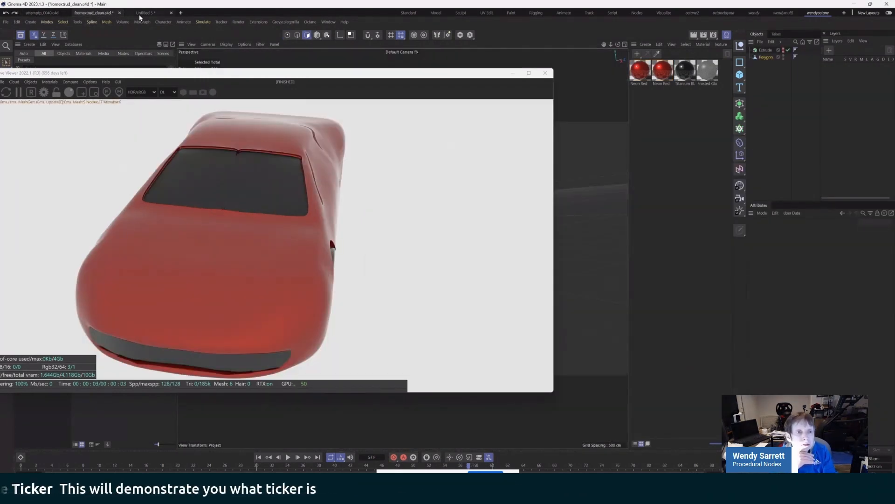
pyautogui.moveTo(461, 75); pyautogui.dragTo(0, 139)
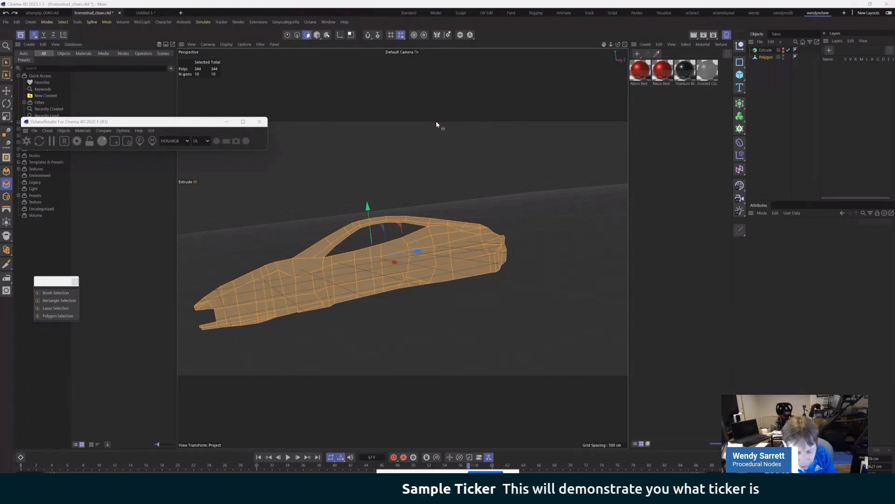
pyautogui.click(513, 159)
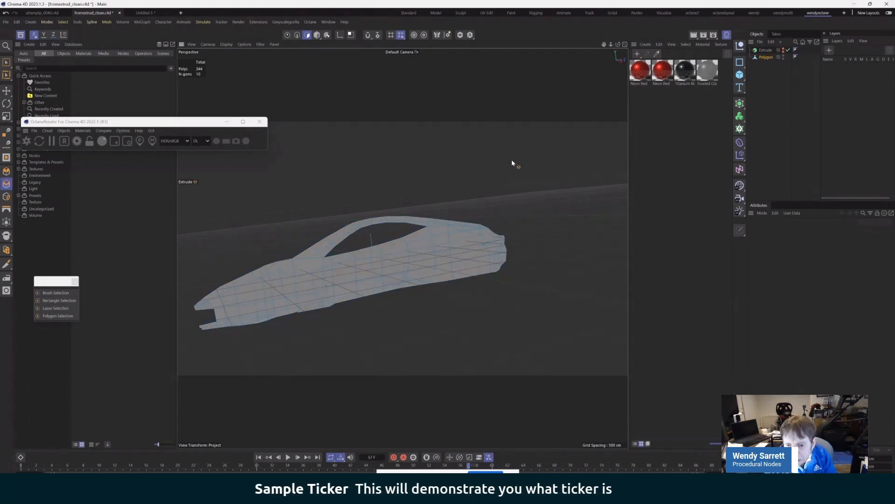
pyautogui.press('m')
pyautogui.press('t')
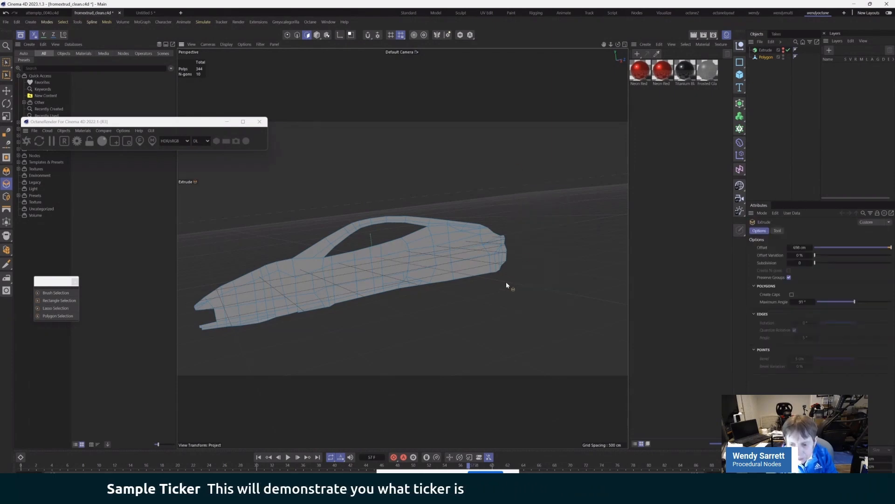
pyautogui.moveTo(430, 254); pyautogui.dragTo(659, 273)
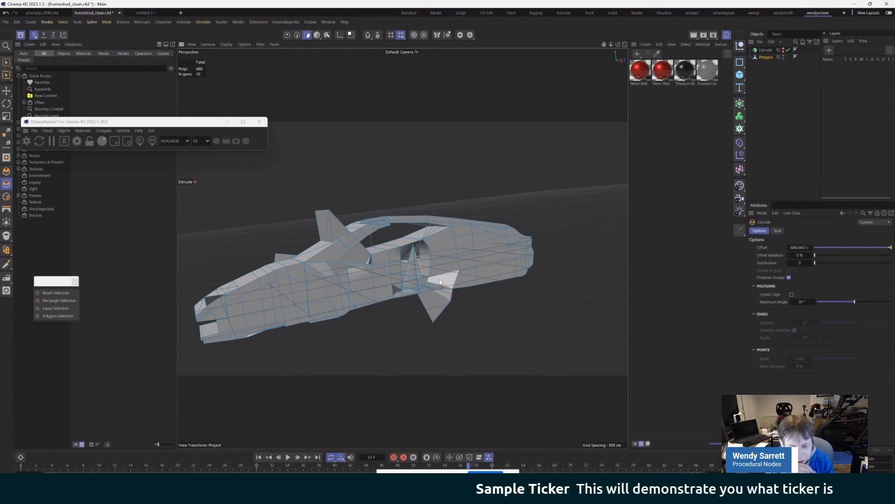
pyautogui.hotkey('ctrl', 'z')
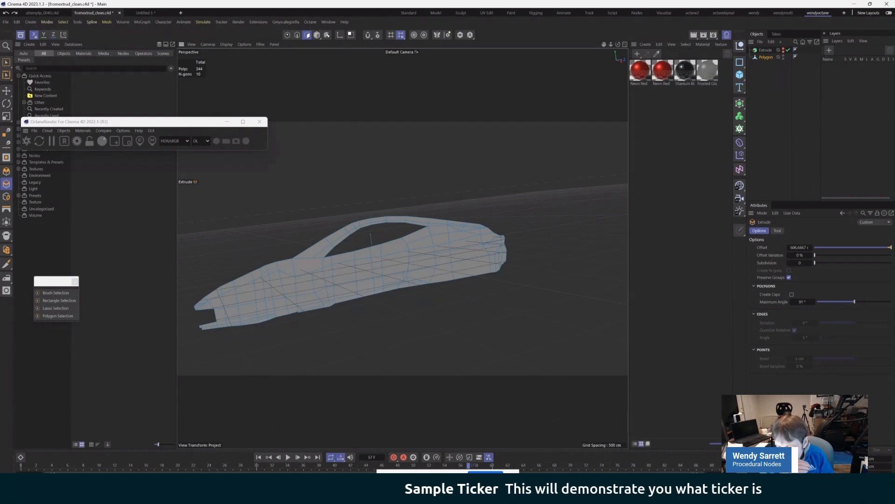
# Place the reference render initialview0056.png beside the model and compare it with the car in attemptp_0040.c4d
pyautogui.moveTo(706, 494)
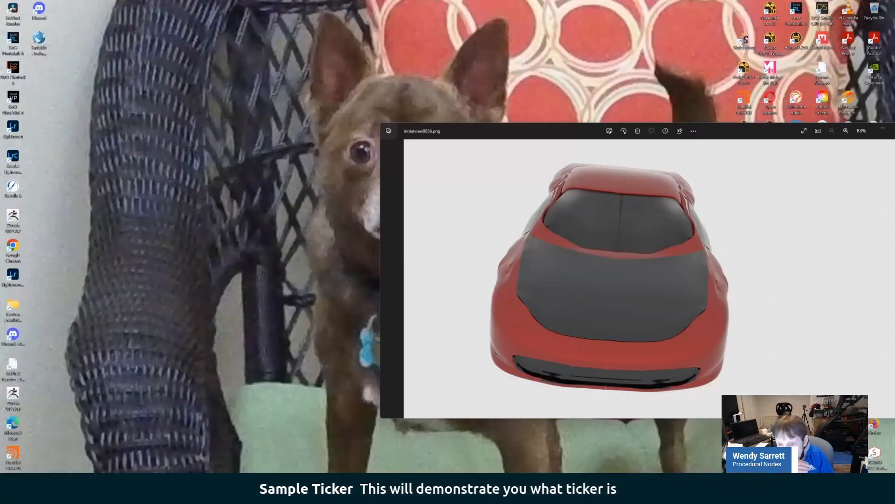
pyautogui.click(717, 454)
pyautogui.moveTo(556, 138); pyautogui.dragTo(447, 138)
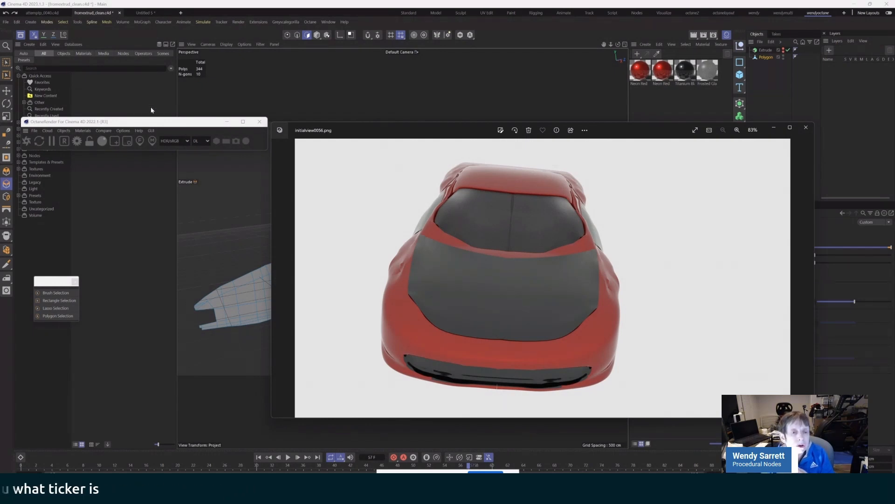
pyautogui.click(47, 14)
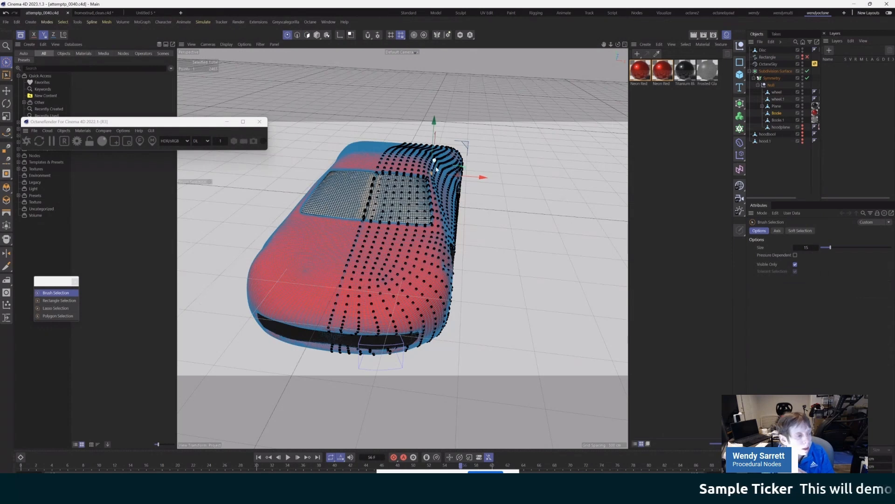
pyautogui.moveTo(0, 128); pyautogui.dragTo(479, 115)
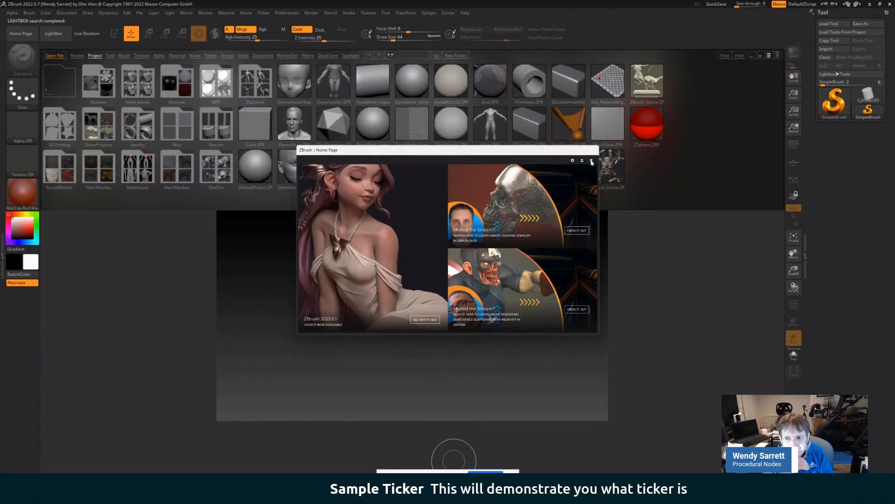
# In ZBrush, dismiss the home page and LightBox and create a new document sized to the workspace
pyautogui.click(591, 161)
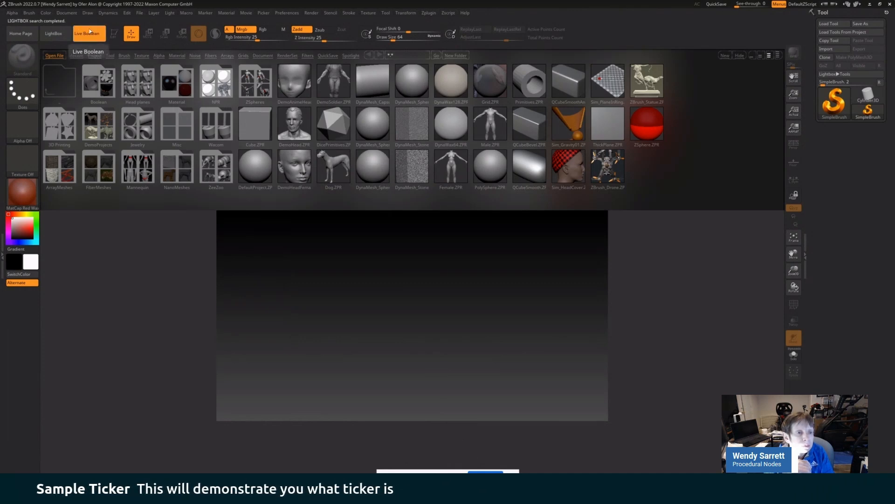
pyautogui.click(53, 34)
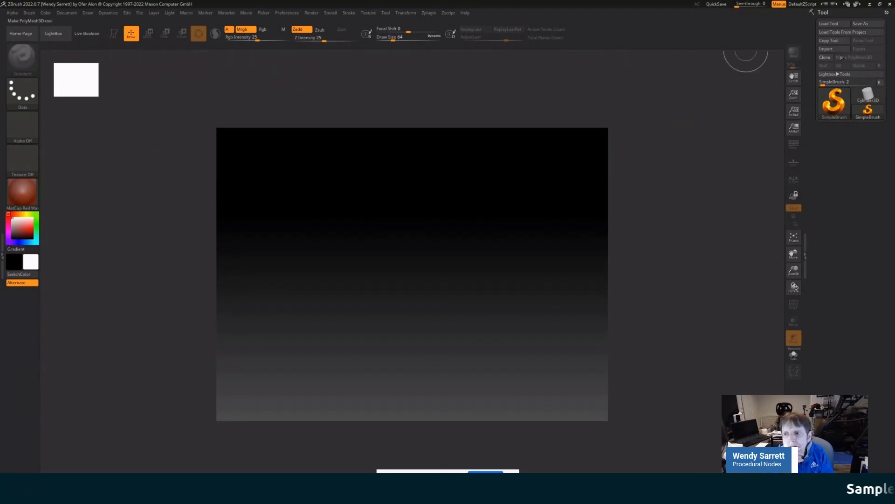
pyautogui.click(60, 14)
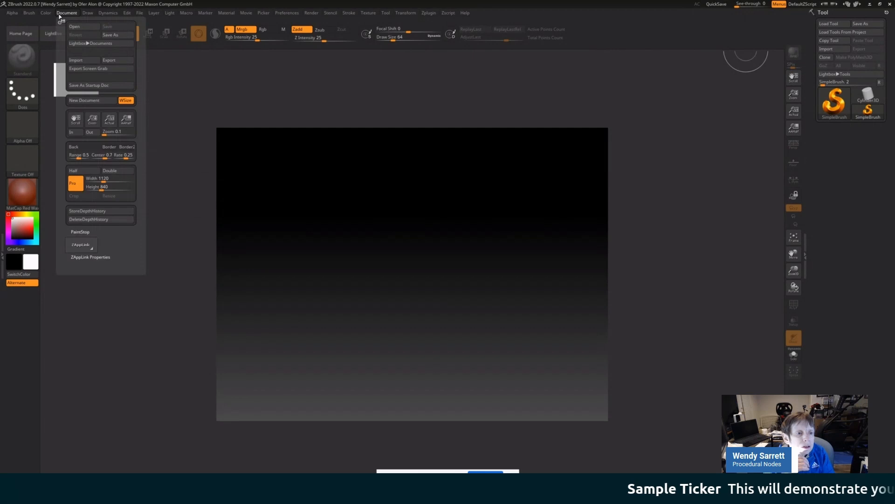
pyautogui.click(97, 101)
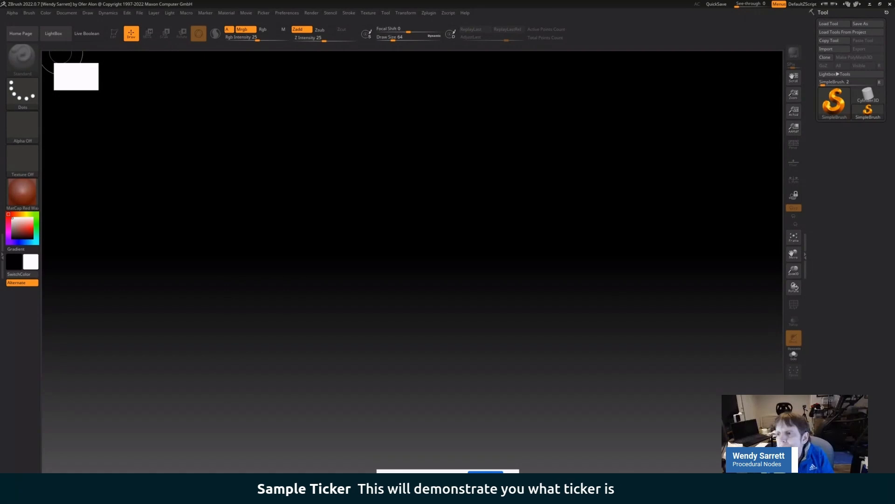
# Load the tools from ZBrushProject.zpr and place the remeshed car body on the canvas in Edit mode
pyautogui.click(840, 32)
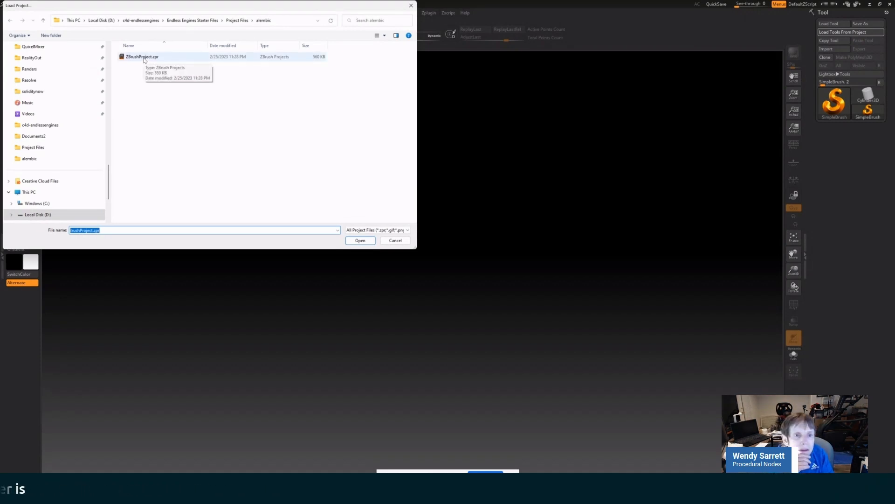
pyautogui.doubleClick(142, 57)
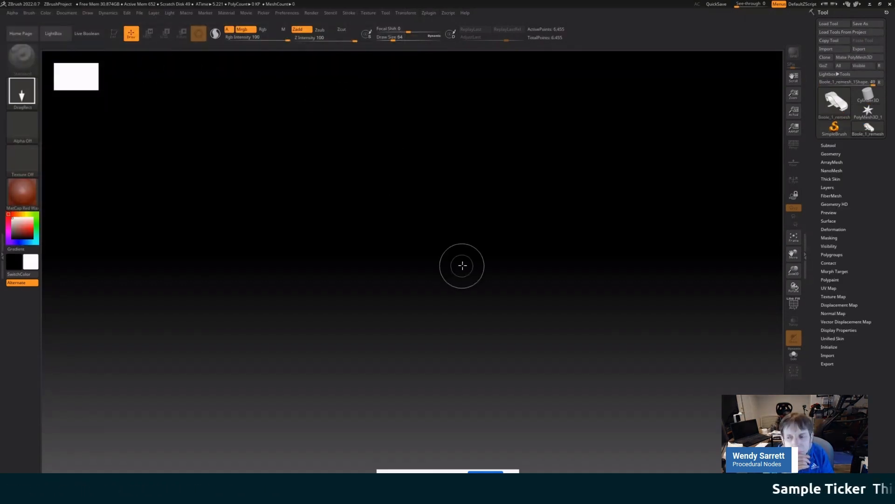
pyautogui.moveTo(314, 171); pyautogui.dragTo(620, 471)
pyautogui.press('t')
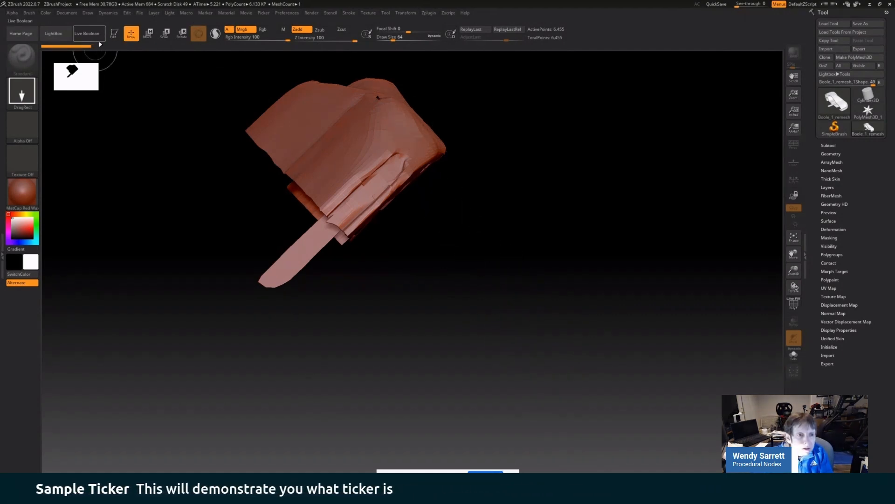
pyautogui.click(114, 34)
pyautogui.moveTo(220, 135); pyautogui.dragTo(313, 97)
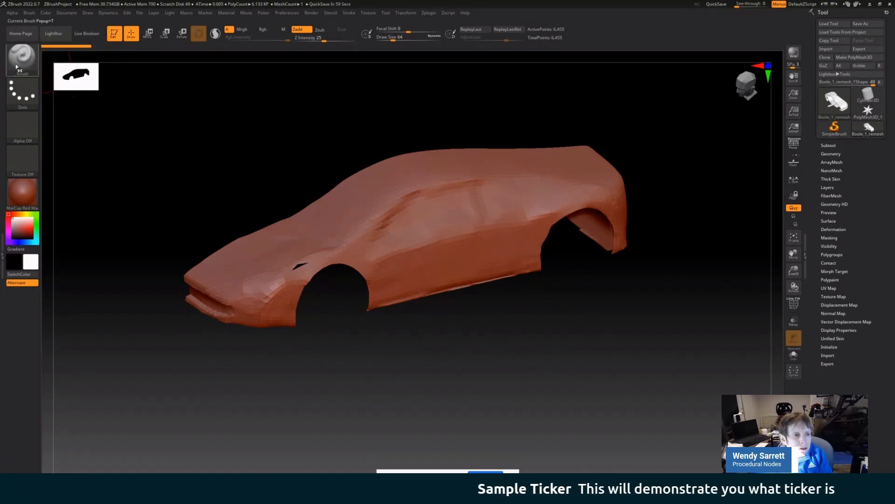
# Choose the Flatten brush and smooth the car's lower side between the wheel arches
pyautogui.click(20, 57)
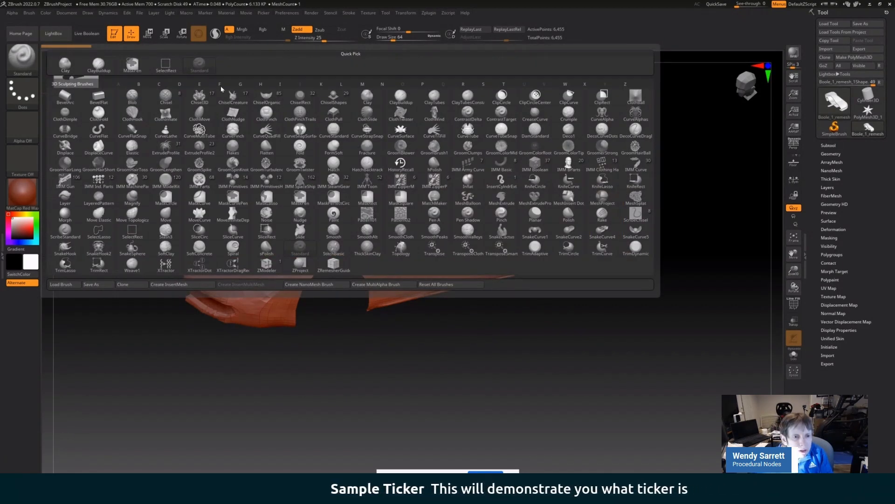
pyautogui.press('f')
pyautogui.click(269, 148)
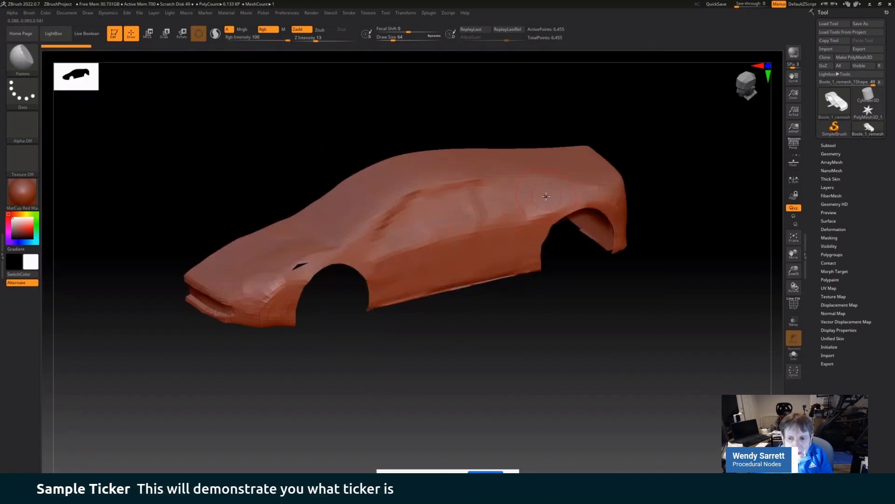
pyautogui.moveTo(540, 191); pyautogui.dragTo(542, 243, button='right')
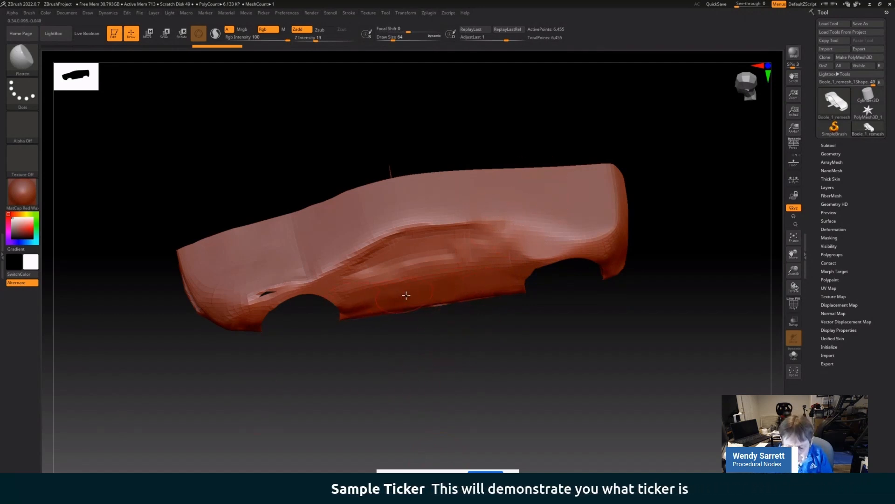
pyautogui.keyDown('shift'); pyautogui.moveTo(514, 281); pyautogui.dragTo(519, 280); pyautogui.keyUp('shift')
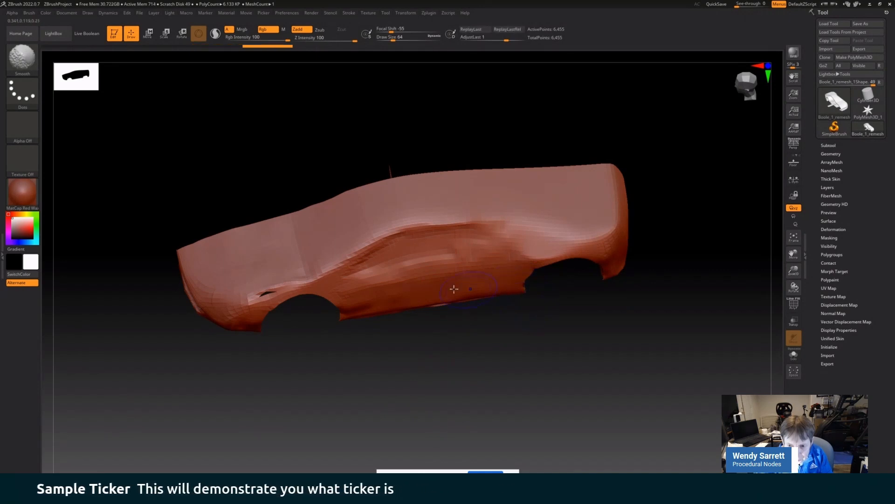
pyautogui.keyDown('shift'); pyautogui.moveTo(446, 281); pyautogui.dragTo(449, 283); pyautogui.keyUp('shift')
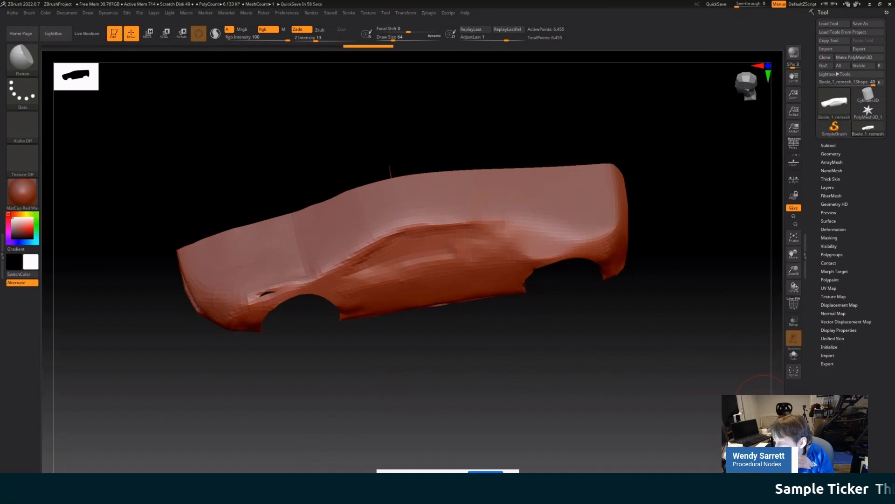
# Switch back to Cinema 4D, clear the Live Viewer off the viewport and disable the car's Subdivision Surface
pyautogui.hotkey('alt', 'Tab')
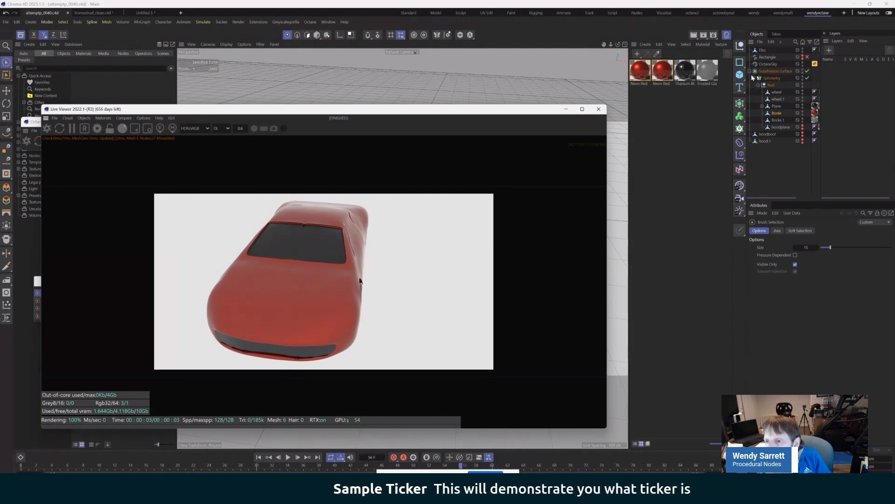
pyautogui.click(296, 75)
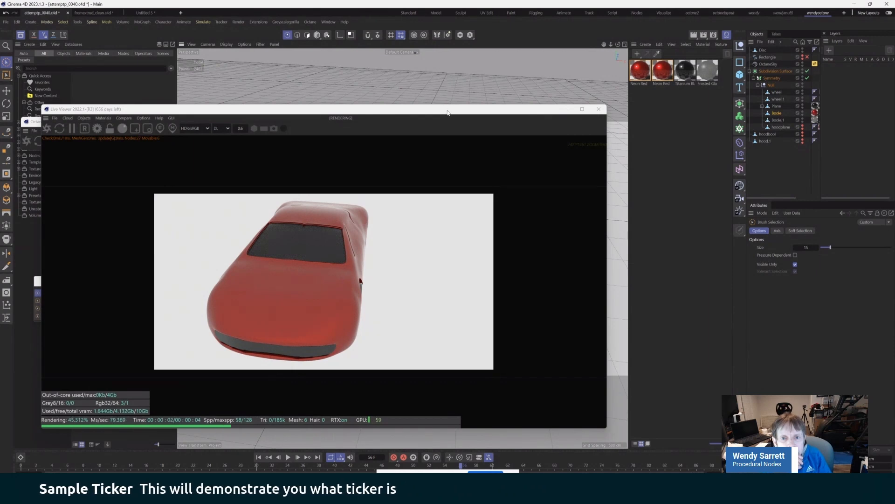
pyautogui.moveTo(447, 112); pyautogui.dragTo(286, 122)
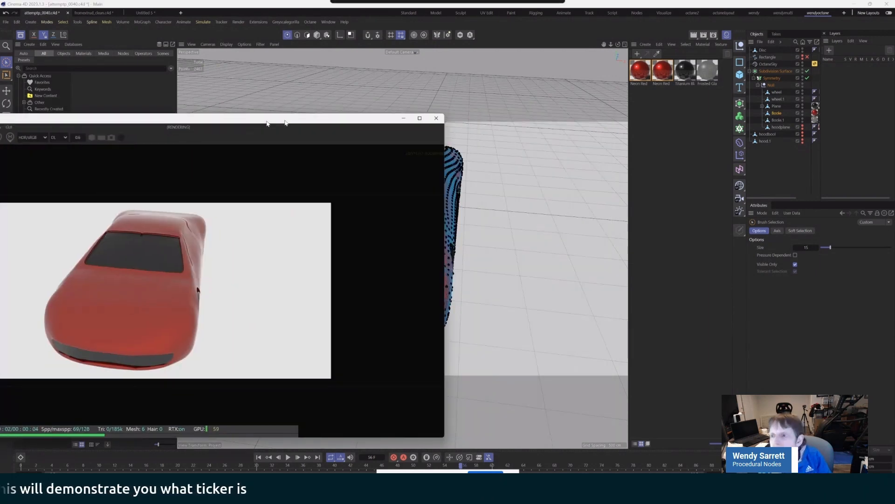
pyautogui.moveTo(268, 123); pyautogui.dragTo(0, 123)
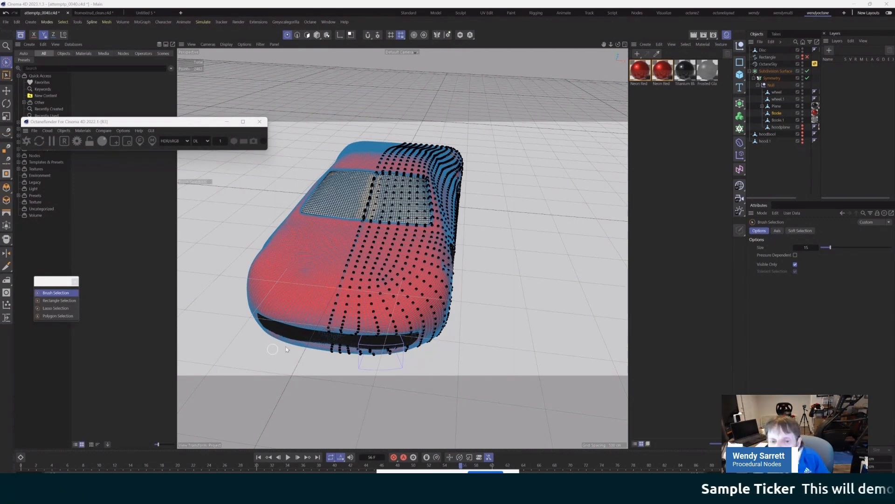
pyautogui.click(807, 71)
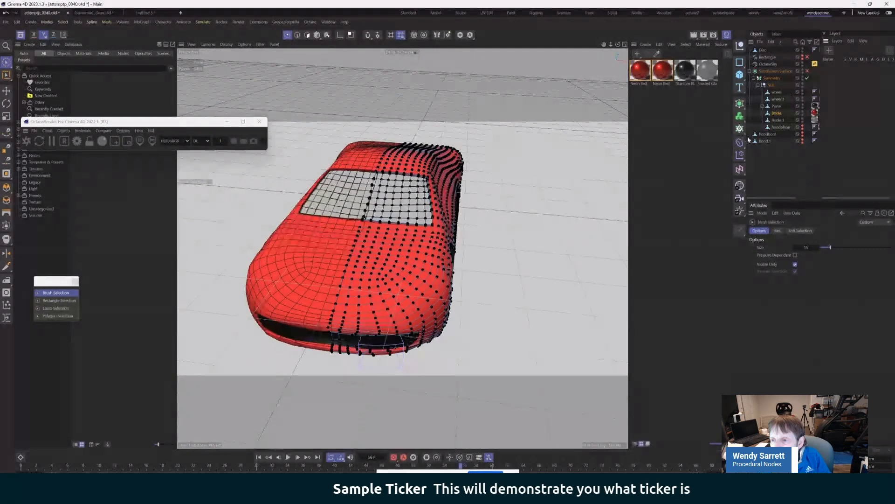
# Try adding a Remesh generator to the scene, and delete it
pyautogui.click(741, 106)
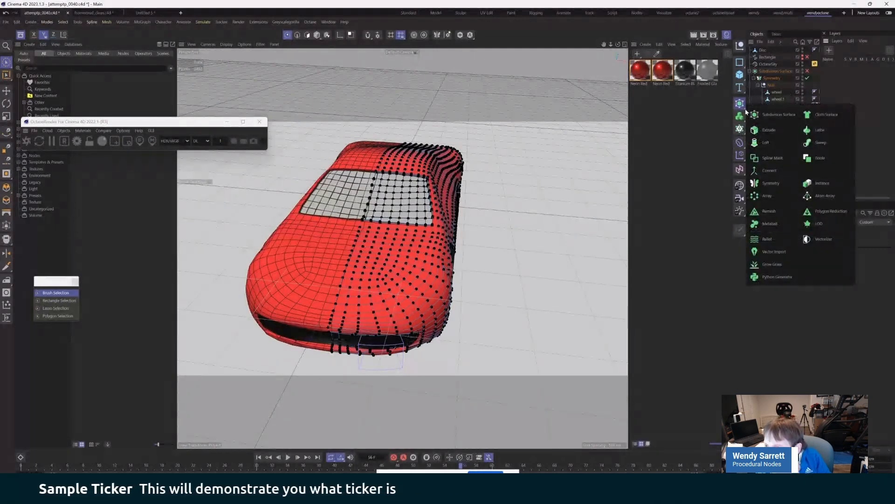
pyautogui.click(760, 210)
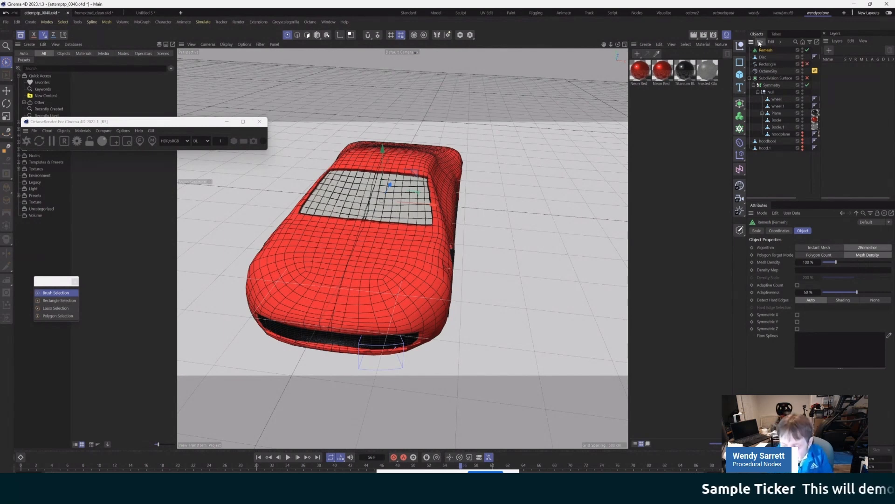
pyautogui.press('Delete')
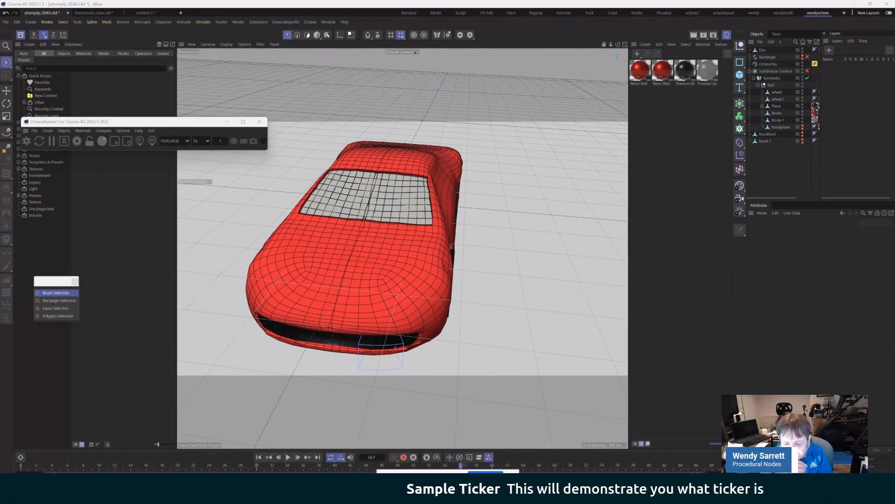
# Switch to ZBrush, try ZRemesher on the car body with a target polygons count of 1.55514, and undo it
pyautogui.hotkey('alt', 'Tab')
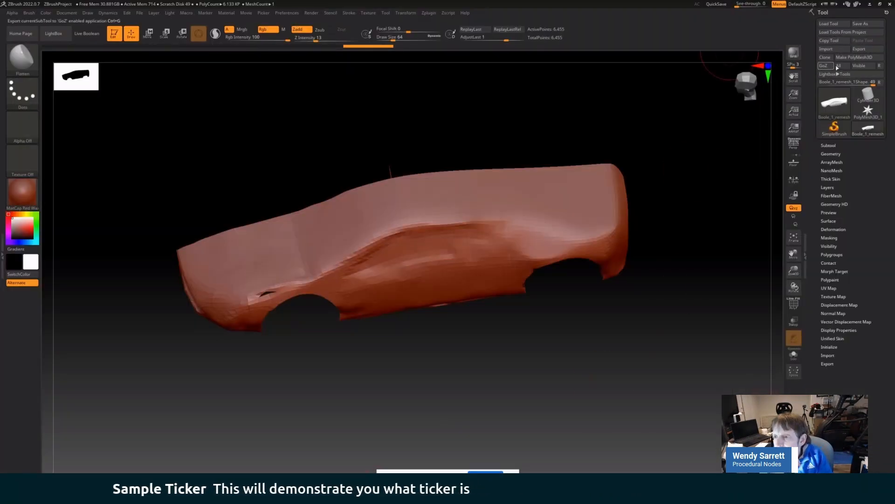
pyautogui.click(829, 153)
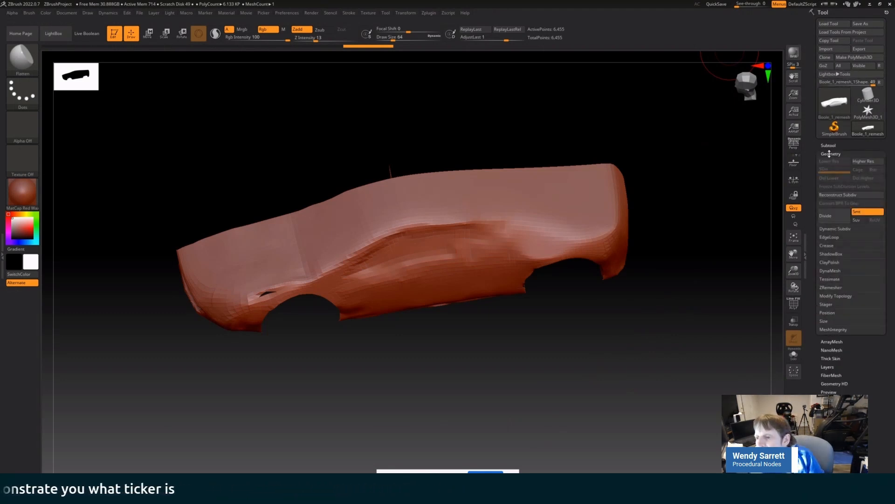
pyautogui.click(830, 287)
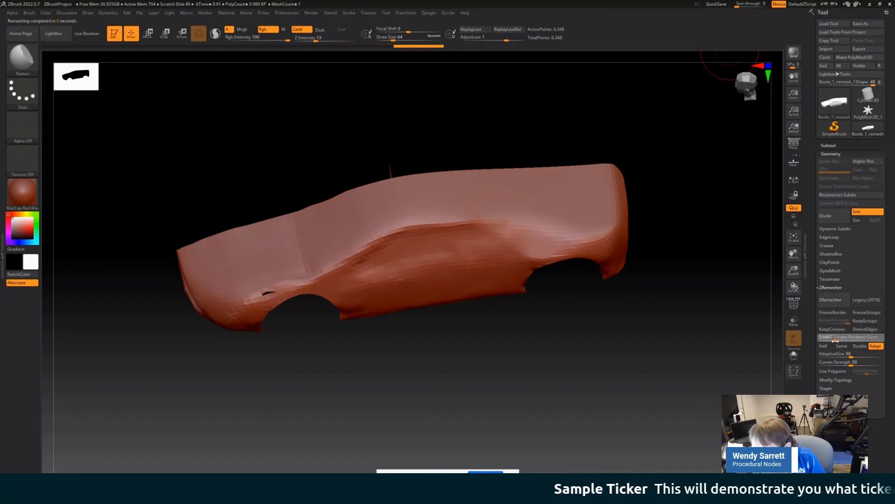
pyautogui.moveTo(835, 341)
pyautogui.mouseDown()
pyautogui.moveTo(858, 345)
pyautogui.moveTo(828, 345)
pyautogui.mouseUp()
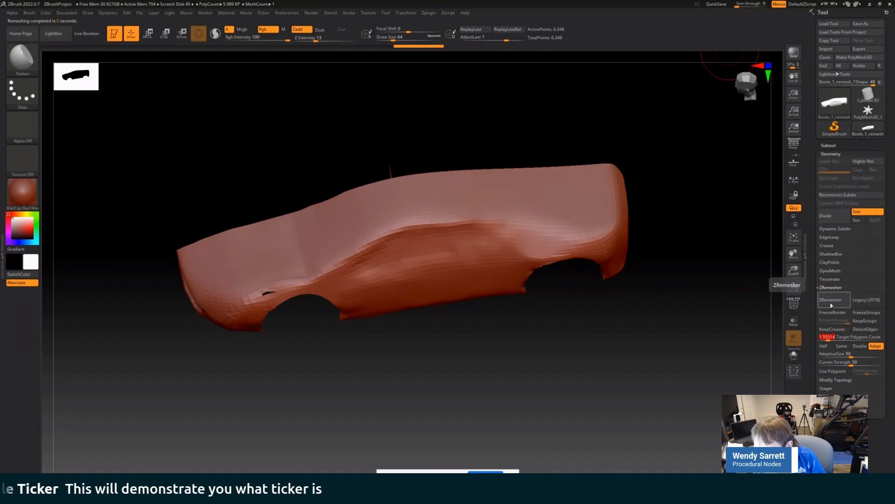
pyautogui.click(831, 300)
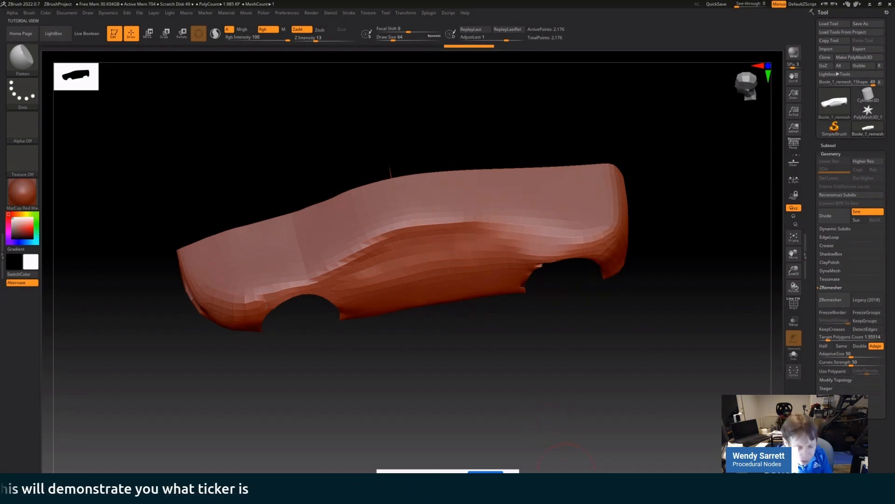
pyautogui.hotkey('ctrl', 'z')
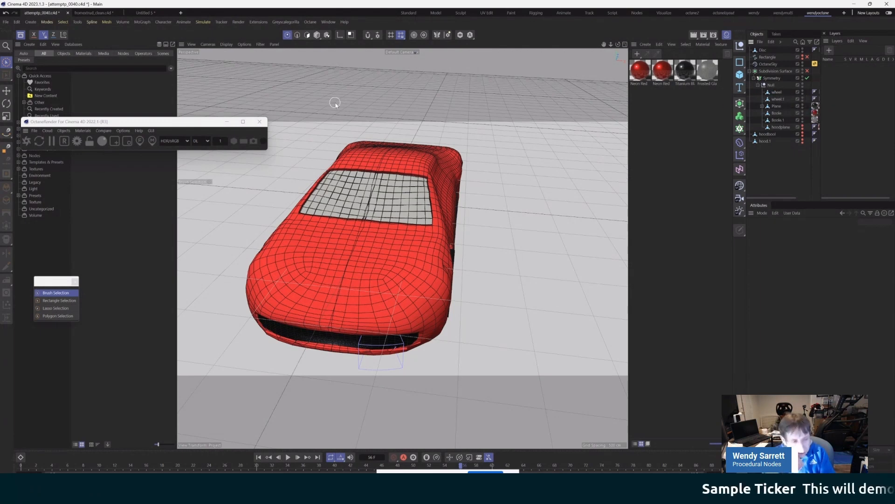
# Return to Cinema 4D, enable the Subdivision Surface and view the car from the side
pyautogui.click(807, 71)
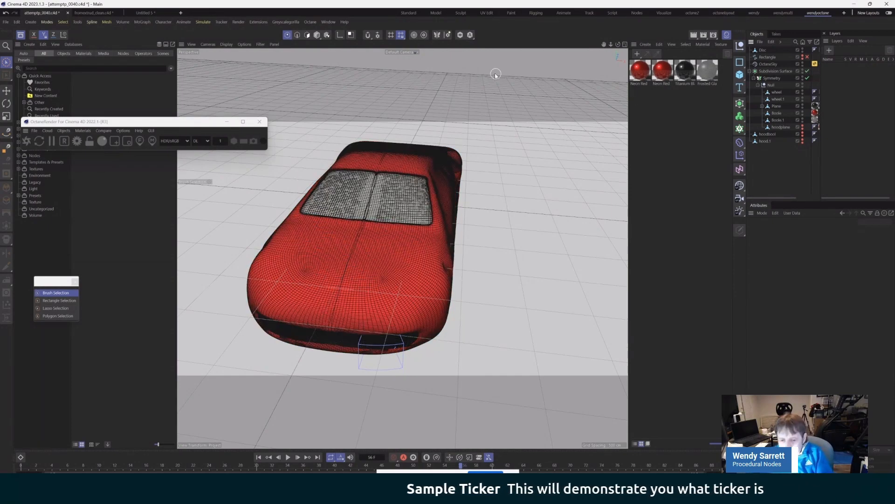
pyautogui.keyDown('alt'); pyautogui.moveTo(483, 74); pyautogui.dragTo(508, 100); pyautogui.keyUp('alt')
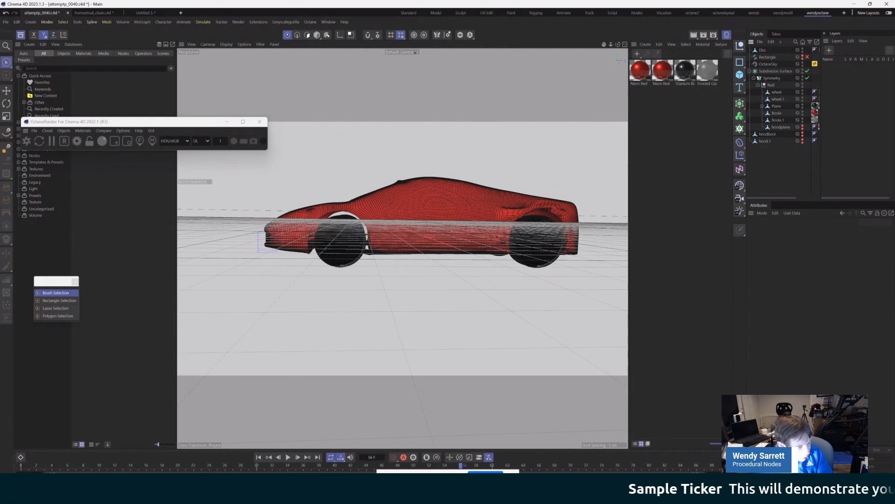
pyautogui.moveTo(403, 237)
pyautogui.keyDown('alt'); pyautogui.mouseDown(button='middle')
pyautogui.moveTo(403, 248)
pyautogui.moveTo(403, 238)
pyautogui.mouseUp(button='middle'); pyautogui.keyUp('alt')
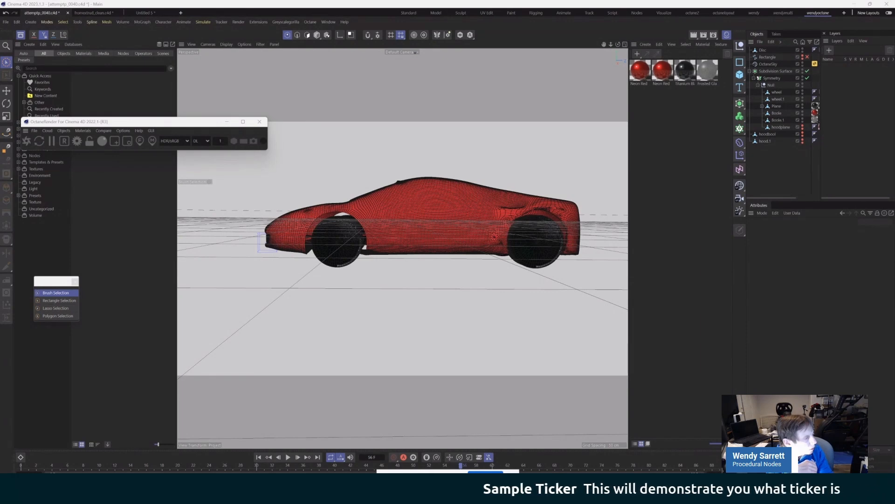
# Compare the car's side profile and Live Viewer render with the Ferrari 458 Italia blueprint and rear three-quarter photo
pyautogui.hotkey('alt', 'Tab')
pyautogui.hotkey('alt', 'Tab')
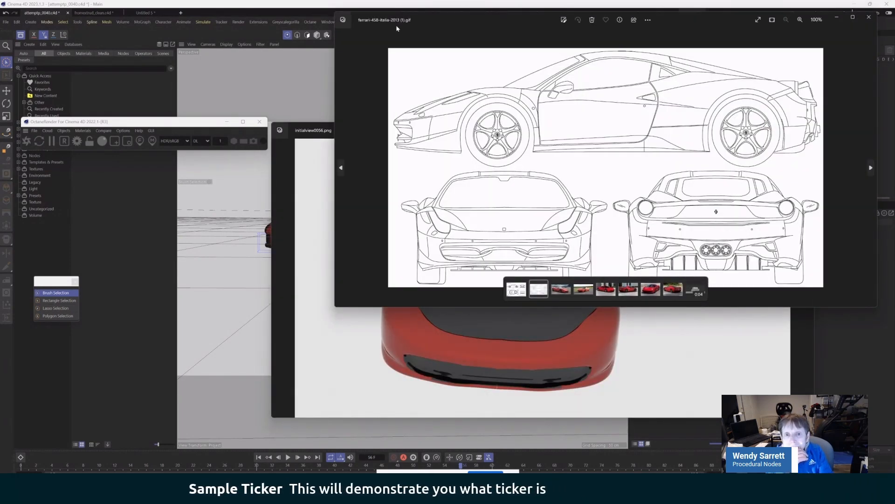
pyautogui.moveTo(435, 17); pyautogui.dragTo(325, 160)
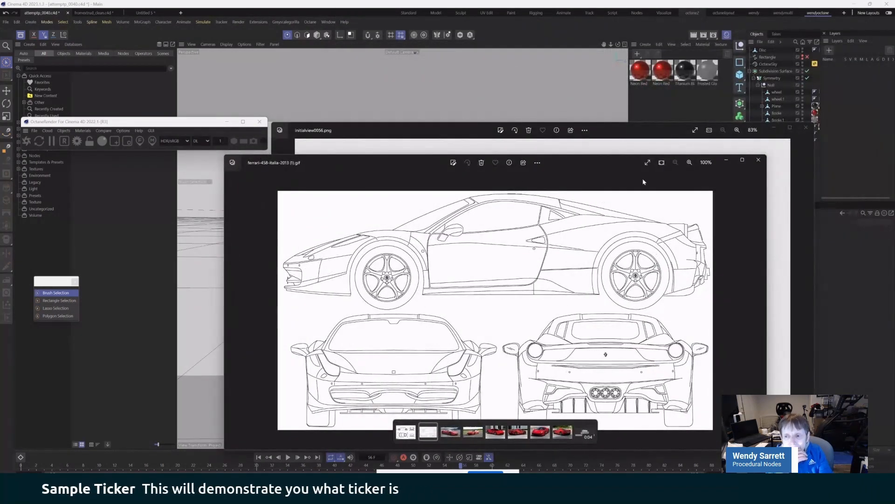
pyautogui.click(759, 160)
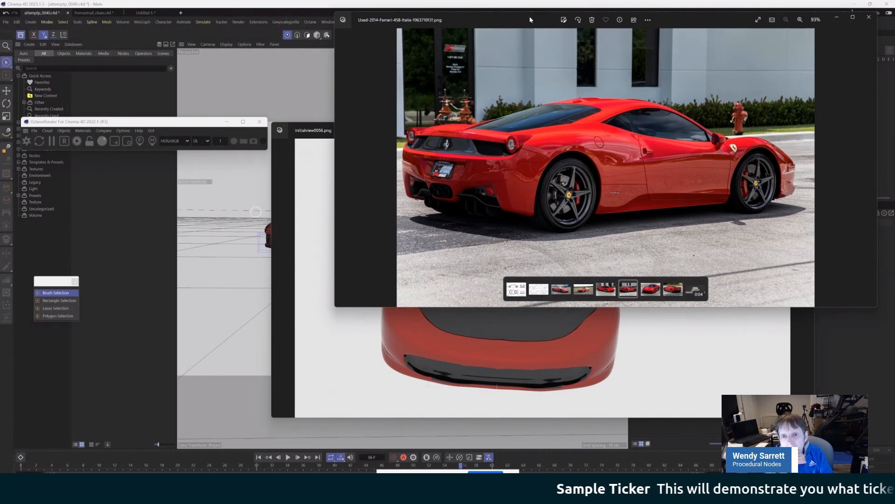
pyautogui.moveTo(523, 21); pyautogui.dragTo(406, 82)
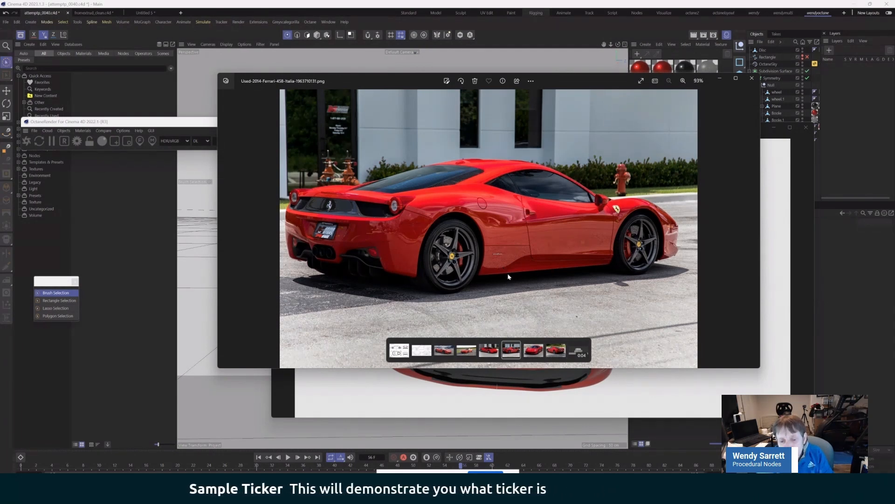
pyautogui.moveTo(433, 86); pyautogui.dragTo(533, 151)
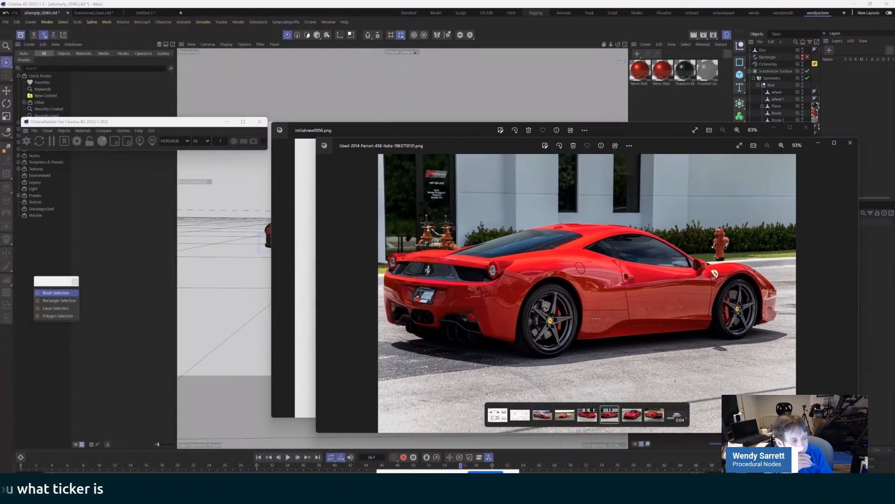
pyautogui.moveTo(0, 111); pyautogui.dragTo(534, 101)
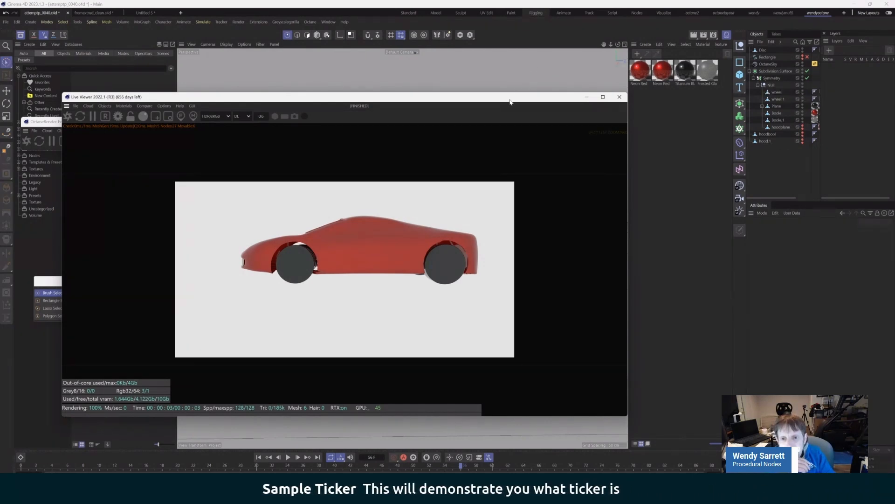
pyautogui.moveTo(511, 100); pyautogui.dragTo(0, 135)
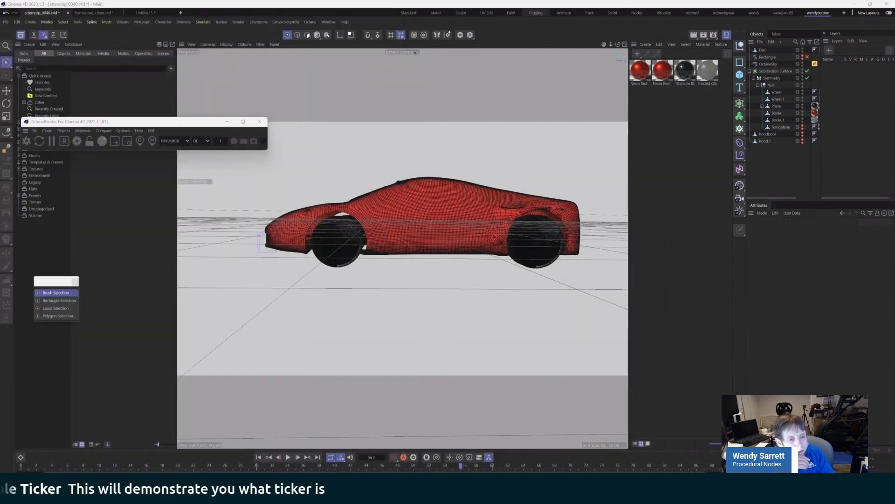
# Examine the windshield's corners and centre seam up close with the Subdivision Surface off and on
pyautogui.keyDown('alt'); pyautogui.moveTo(321, 265); pyautogui.dragTo(349, 252); pyautogui.keyUp('alt')
pyautogui.keyDown('alt'); pyautogui.moveTo(348, 252); pyautogui.dragTo(352, 254); pyautogui.keyUp('alt')
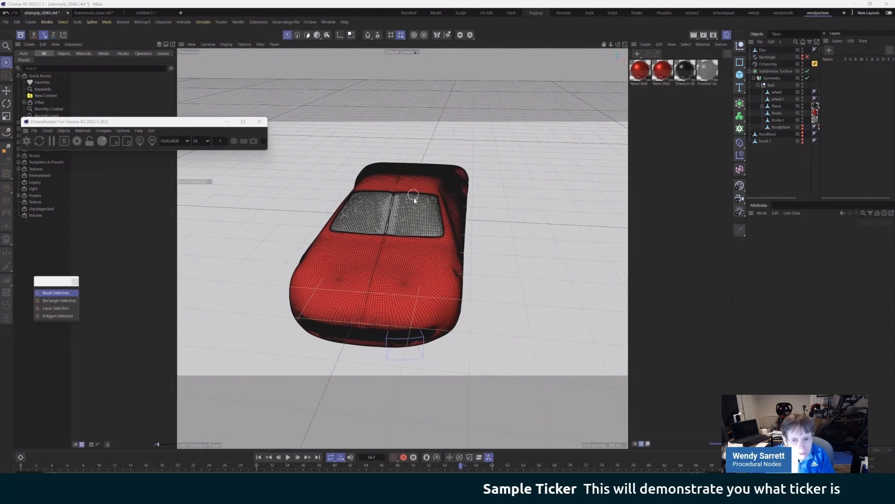
pyautogui.scroll(5, 382, 208)
pyautogui.scroll(6, 371, 213)
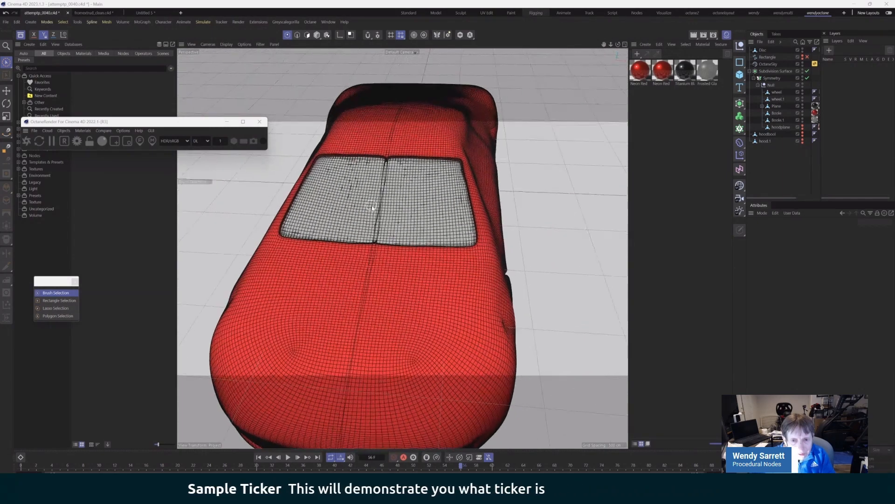
pyautogui.scroll(5, 374, 209)
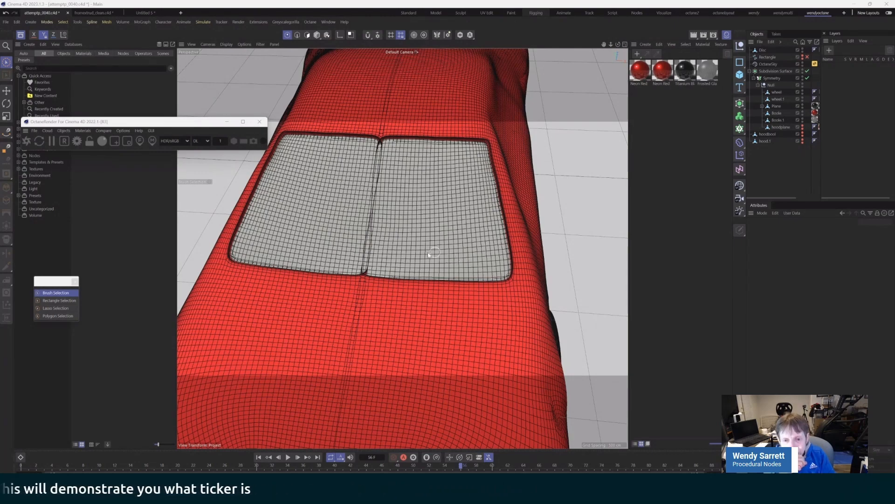
pyautogui.click(807, 72)
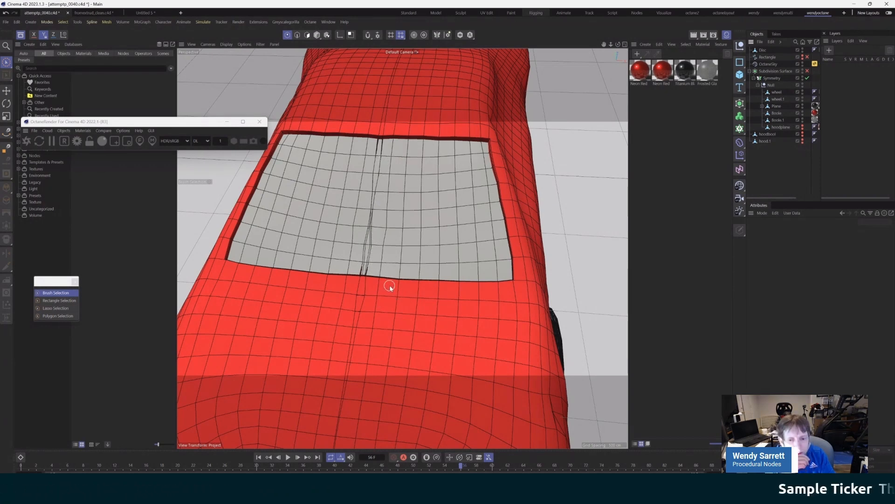
pyautogui.click(807, 70)
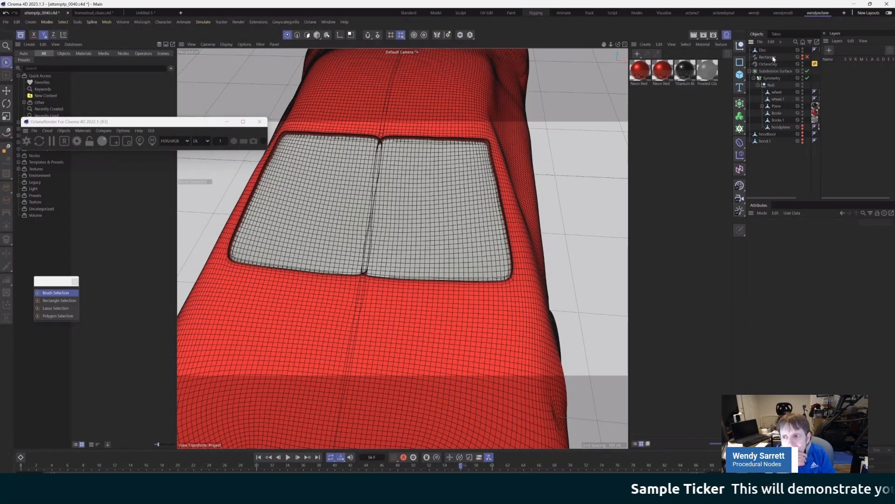
# Disable the Subdivision Surface and use Line Cut on the windshield half, Boole.1, to add edges along its lower edge and centre seam
pyautogui.click(807, 71)
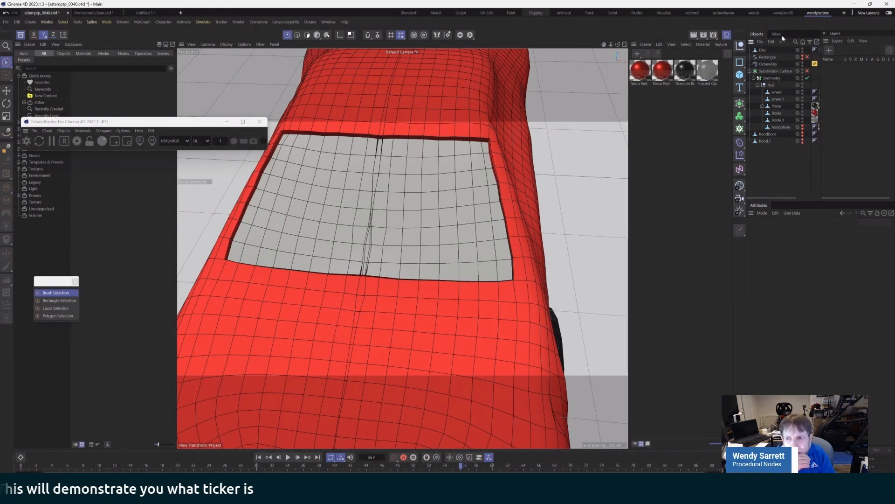
pyautogui.click(776, 107)
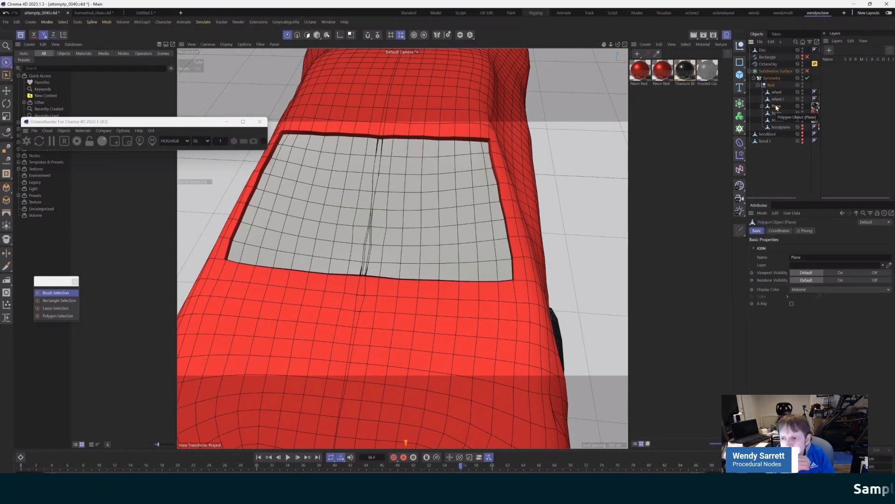
pyautogui.click(777, 121)
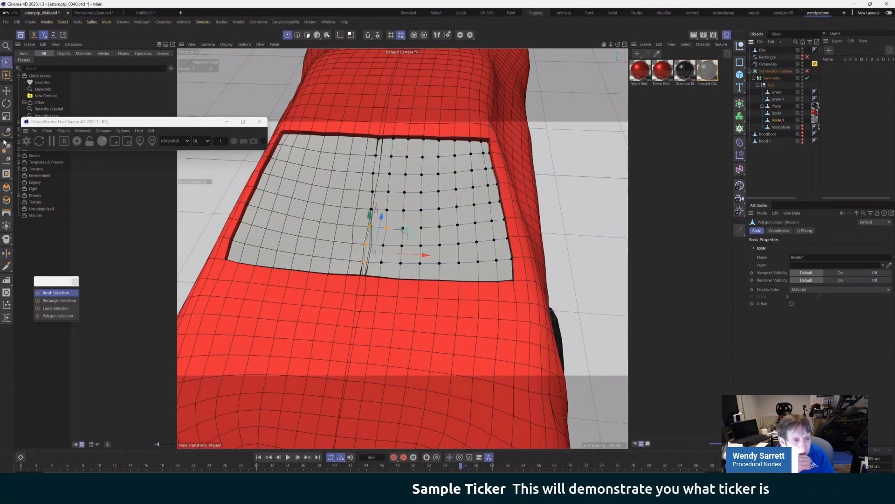
pyautogui.click(5, 267)
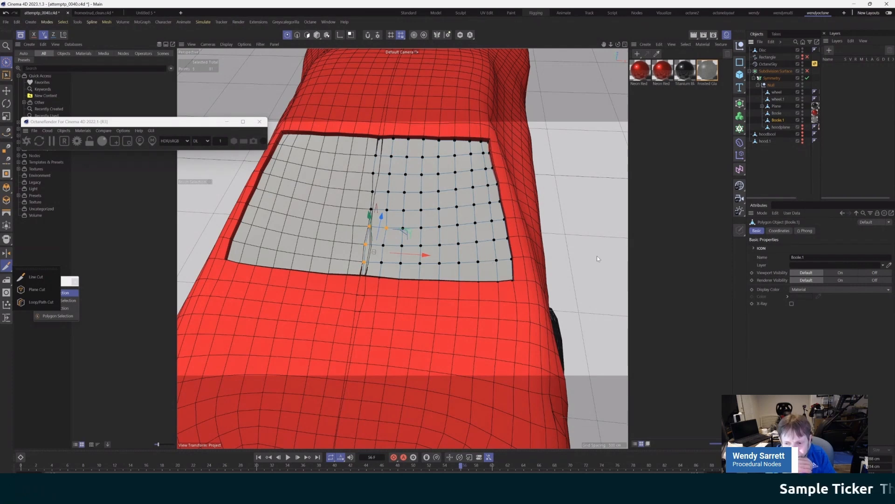
pyautogui.scroll(2, 569, 251)
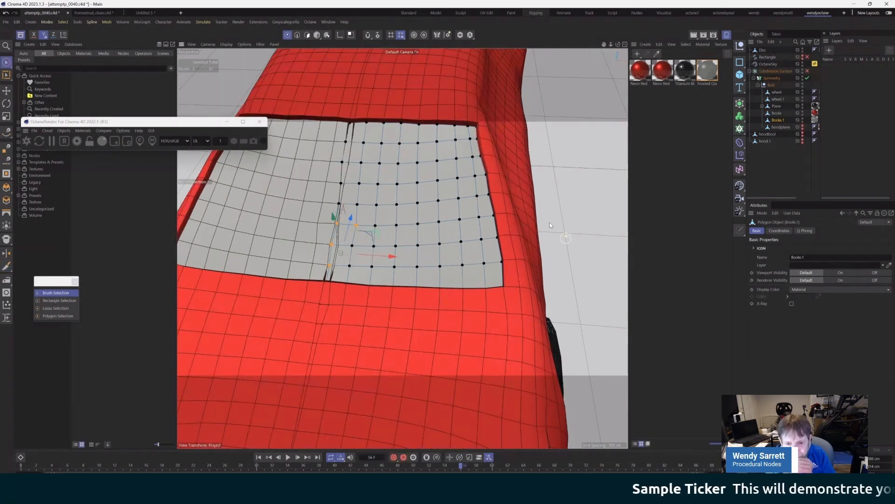
pyautogui.scroll(1, 549, 222)
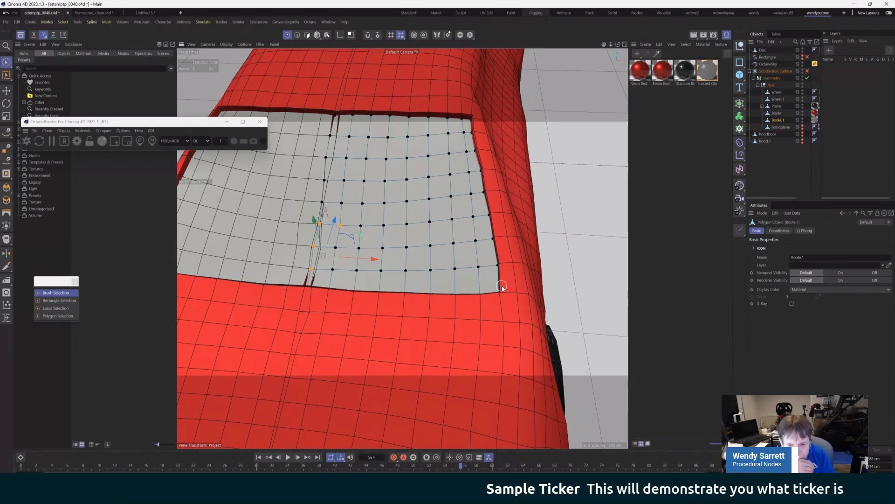
pyautogui.click(6, 266)
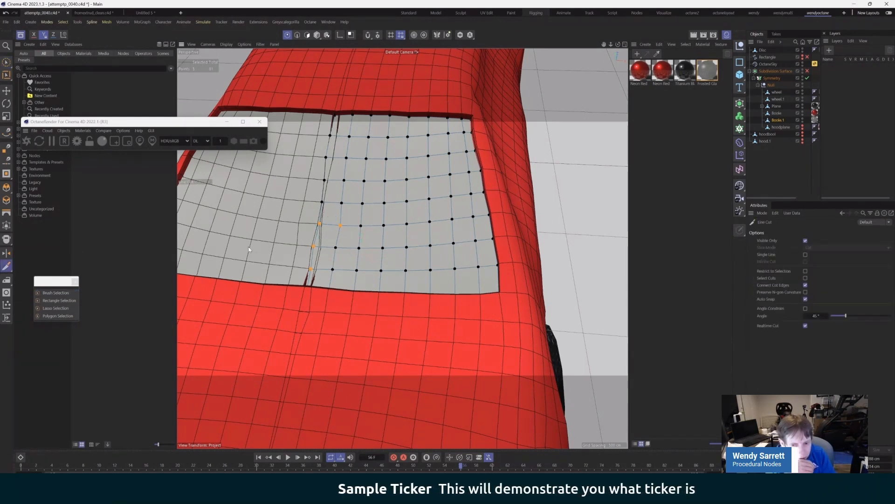
pyautogui.click(496, 287)
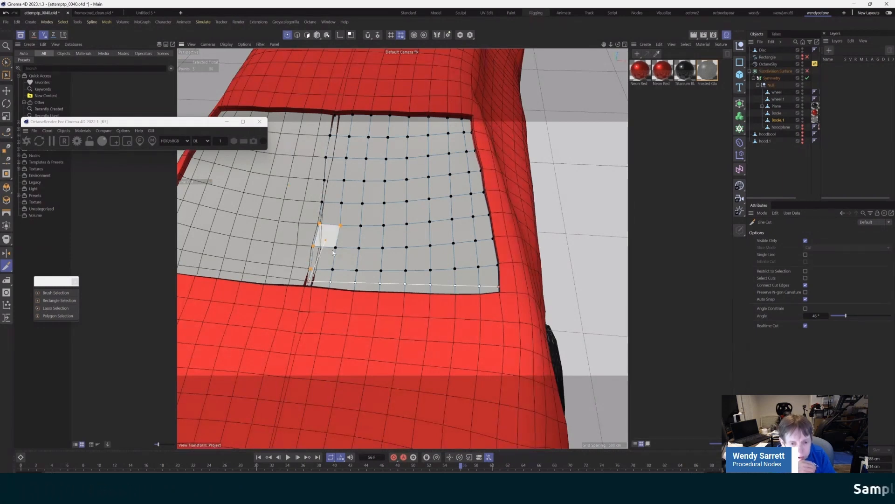
pyautogui.click(308, 281)
pyautogui.press('Escape')
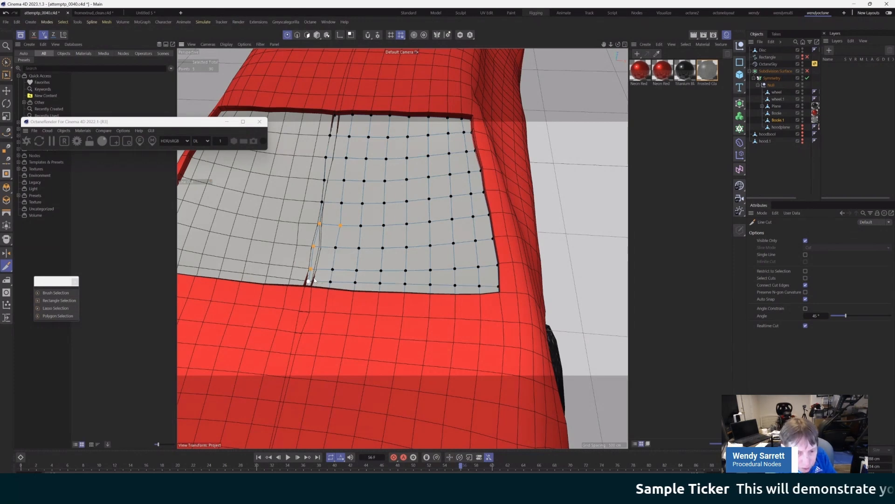
pyautogui.click(338, 116)
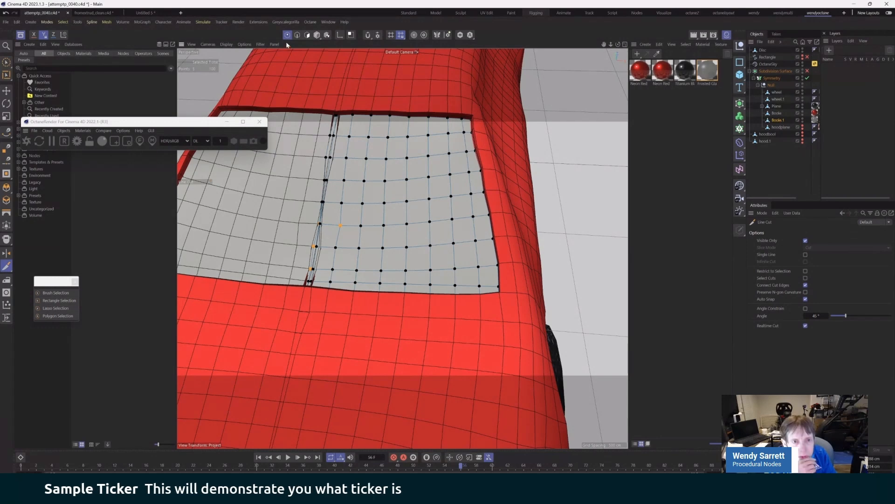
pyautogui.press('9')
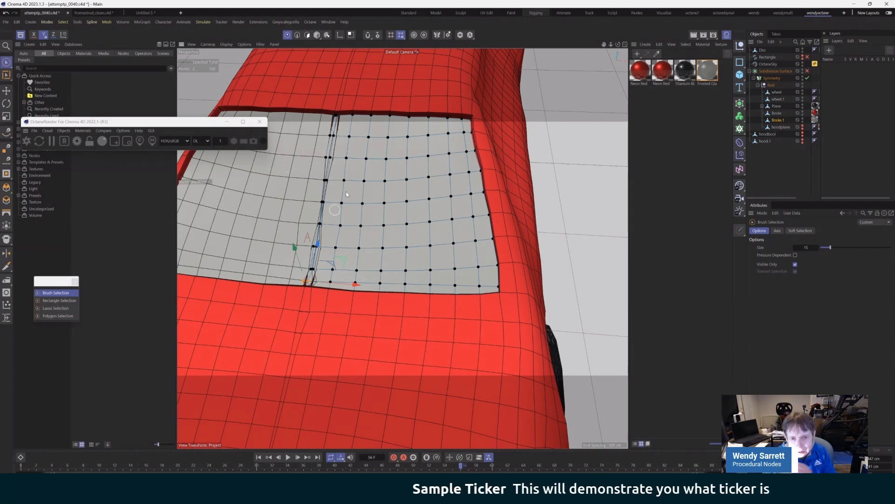
# Enable the Subdivision Surface again and check the windshield's upper corners and centre seam in the Live Viewer render
pyautogui.keyDown('alt'); pyautogui.moveTo(321, 170); pyautogui.dragTo(327, 189); pyautogui.keyUp('alt')
pyautogui.keyDown('alt'); pyautogui.moveTo(327, 189); pyautogui.dragTo(324, 190, button='right'); pyautogui.keyUp('alt')
pyautogui.moveTo(0, 148); pyautogui.dragTo(395, 155)
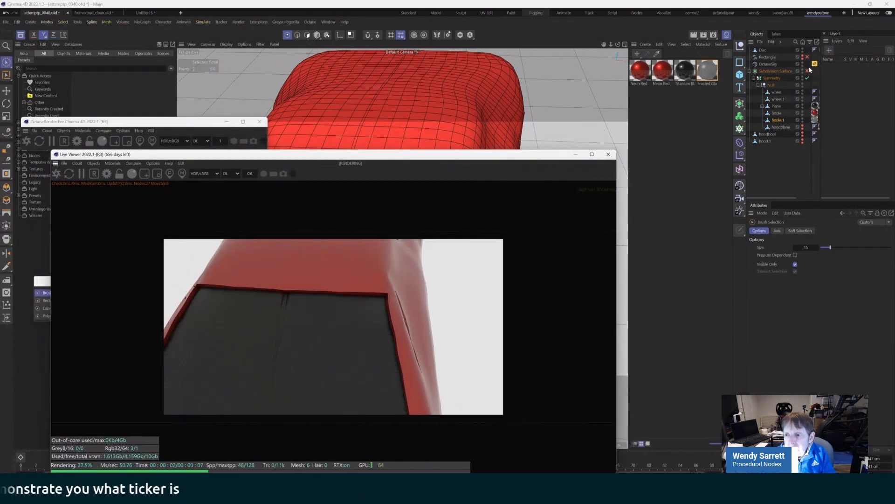
pyautogui.click(807, 71)
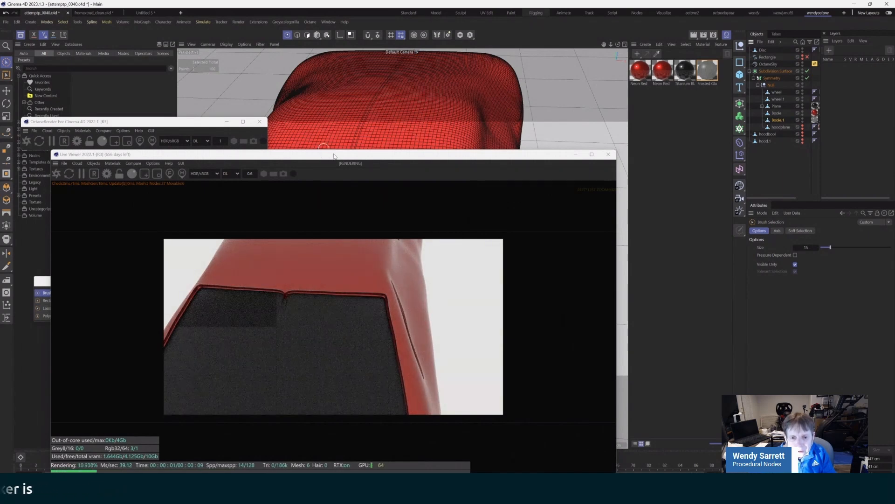
pyautogui.moveTo(356, 160); pyautogui.dragTo(342, 98)
pyautogui.moveTo(287, 99); pyautogui.dragTo(9, 137)
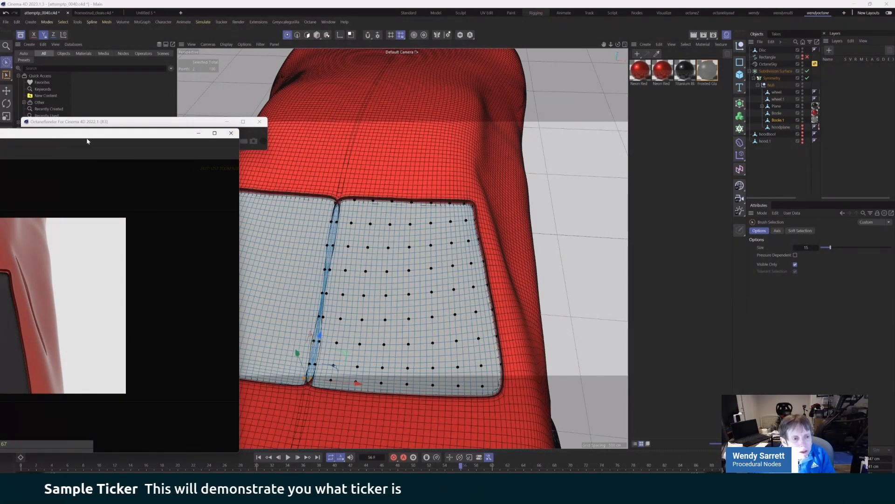
# Make the Live Viewer taller and compare the car's front with the reference render initialview0056.png, including from a low front angle
pyautogui.moveTo(160, 135); pyautogui.dragTo(566, 96)
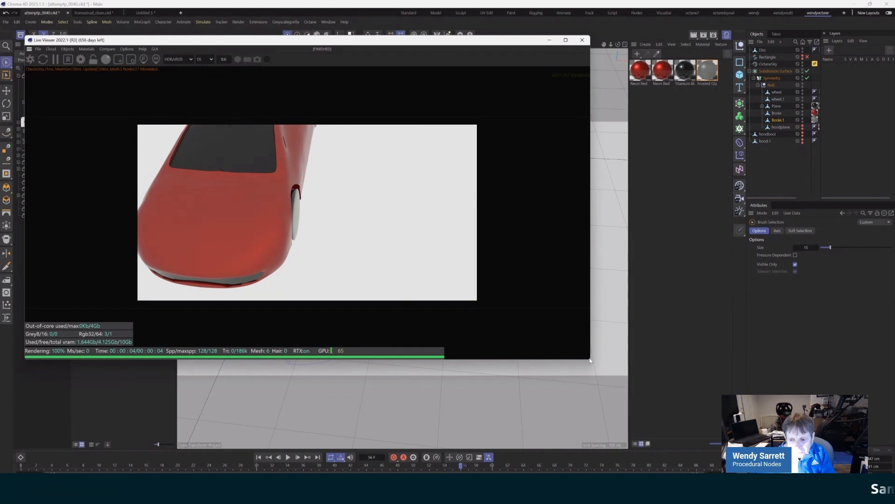
pyautogui.moveTo(584, 362); pyautogui.dragTo(585, 441)
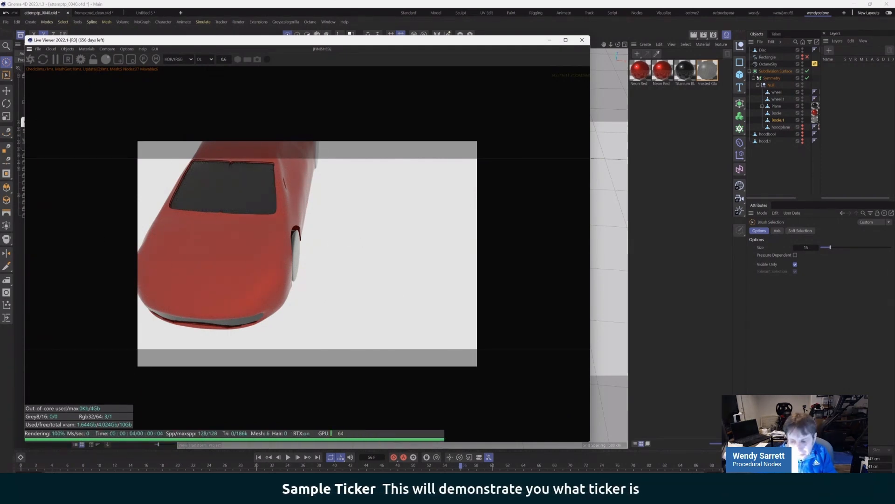
pyautogui.click(667, 494)
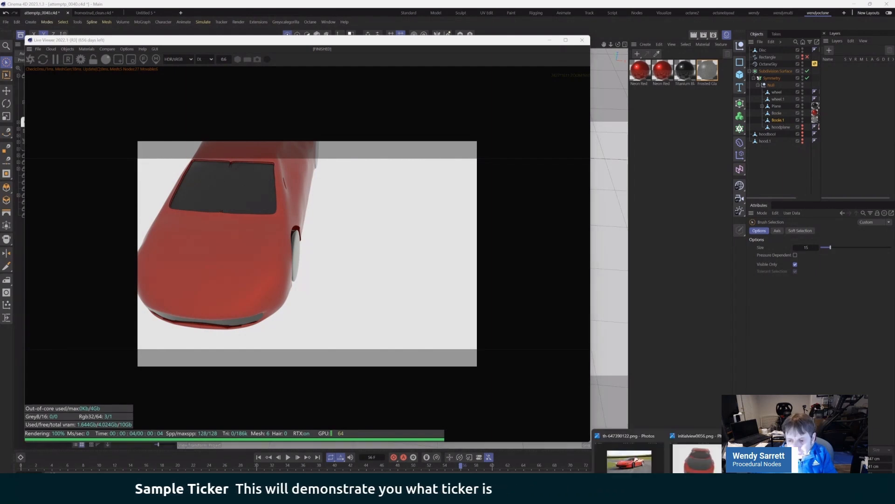
pyautogui.click(697, 457)
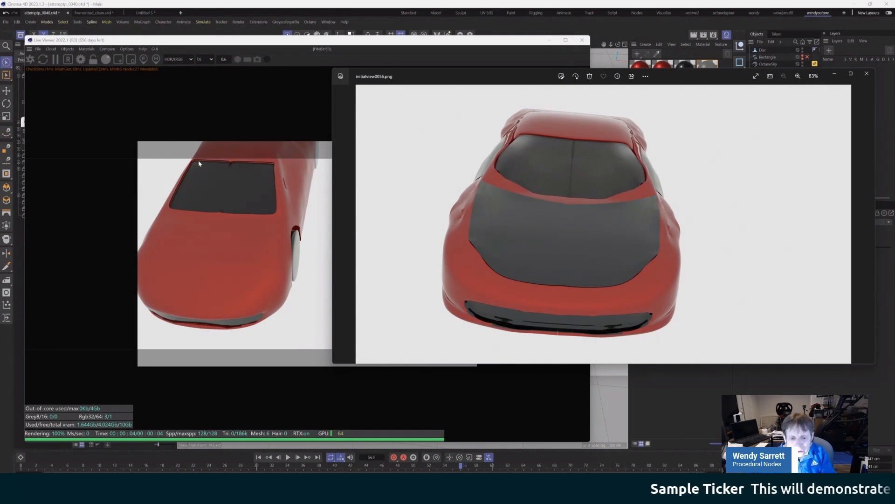
pyautogui.click(610, 400)
pyautogui.keyDown('alt'); pyautogui.moveTo(611, 400); pyautogui.dragTo(621, 362); pyautogui.keyUp('alt')
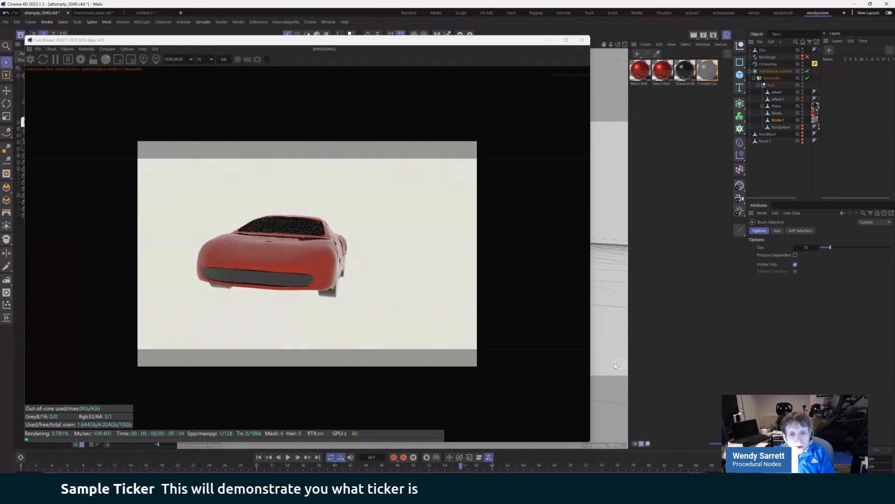